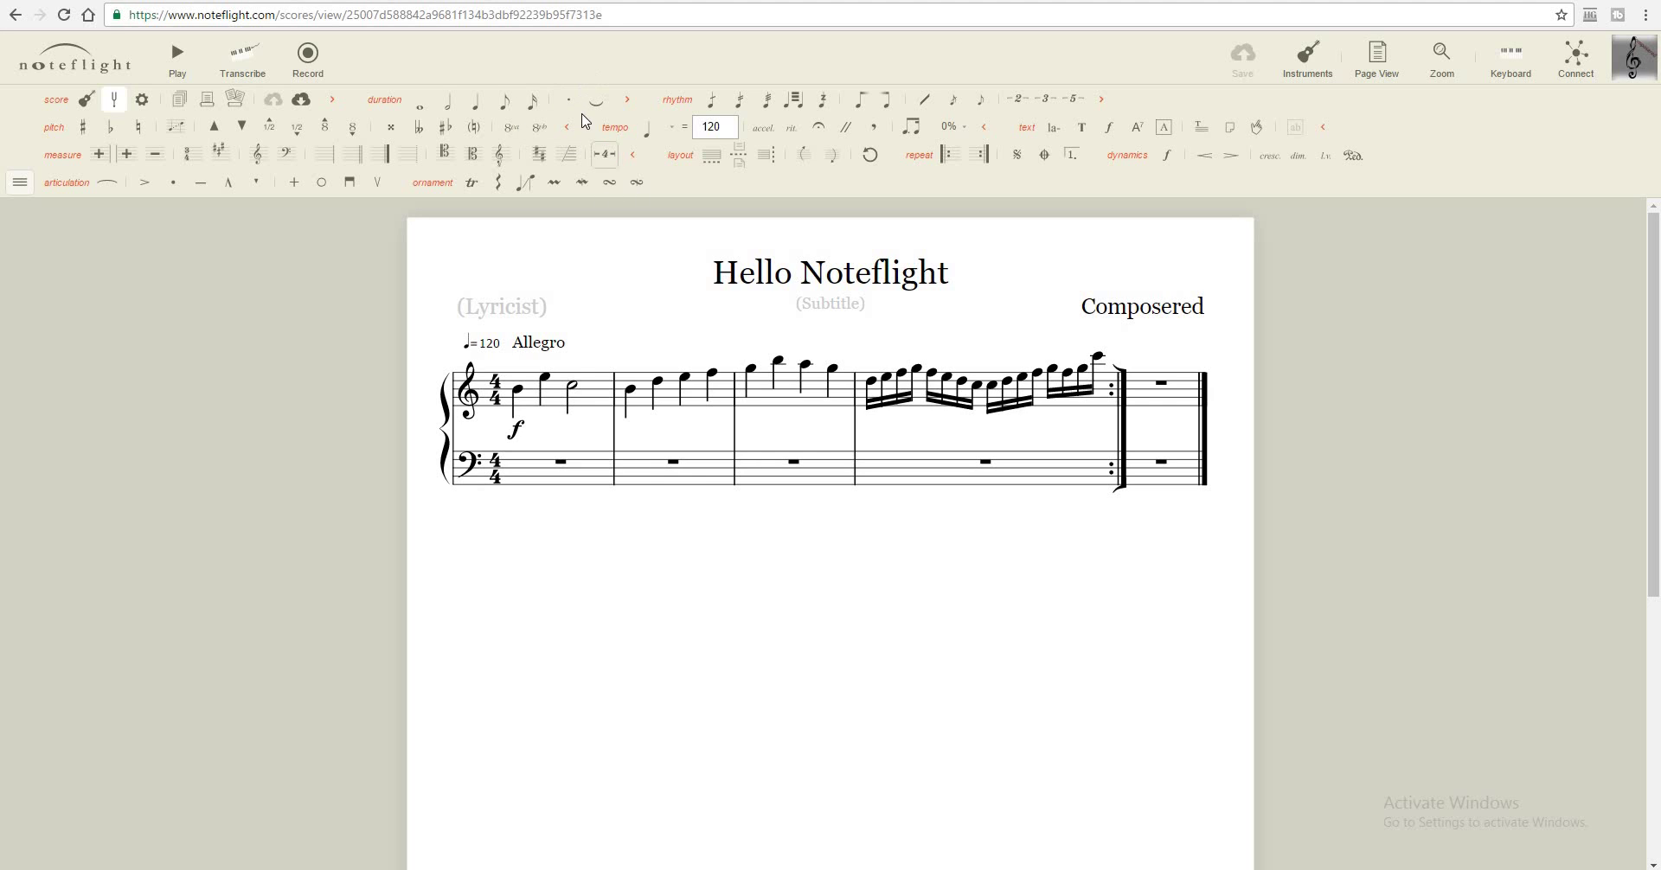
Try applying a tie to the half note in measure 1 of the treble staff
{"action": "left_click", "coordinate": [572, 387]}
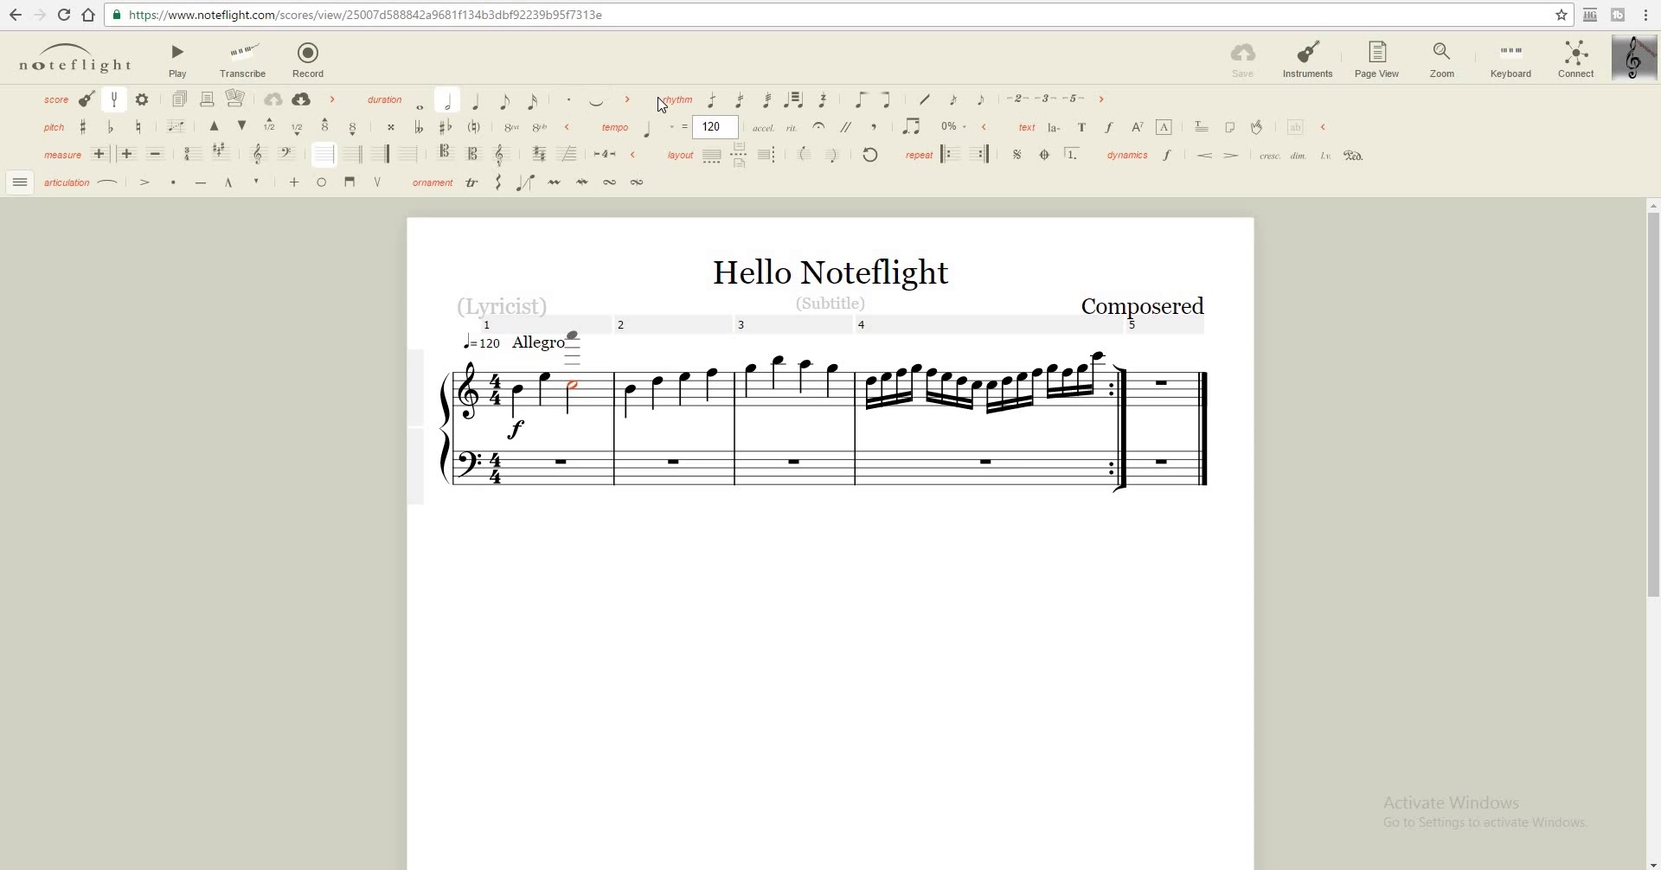
{"action": "left_click", "coordinate": [600, 111]}
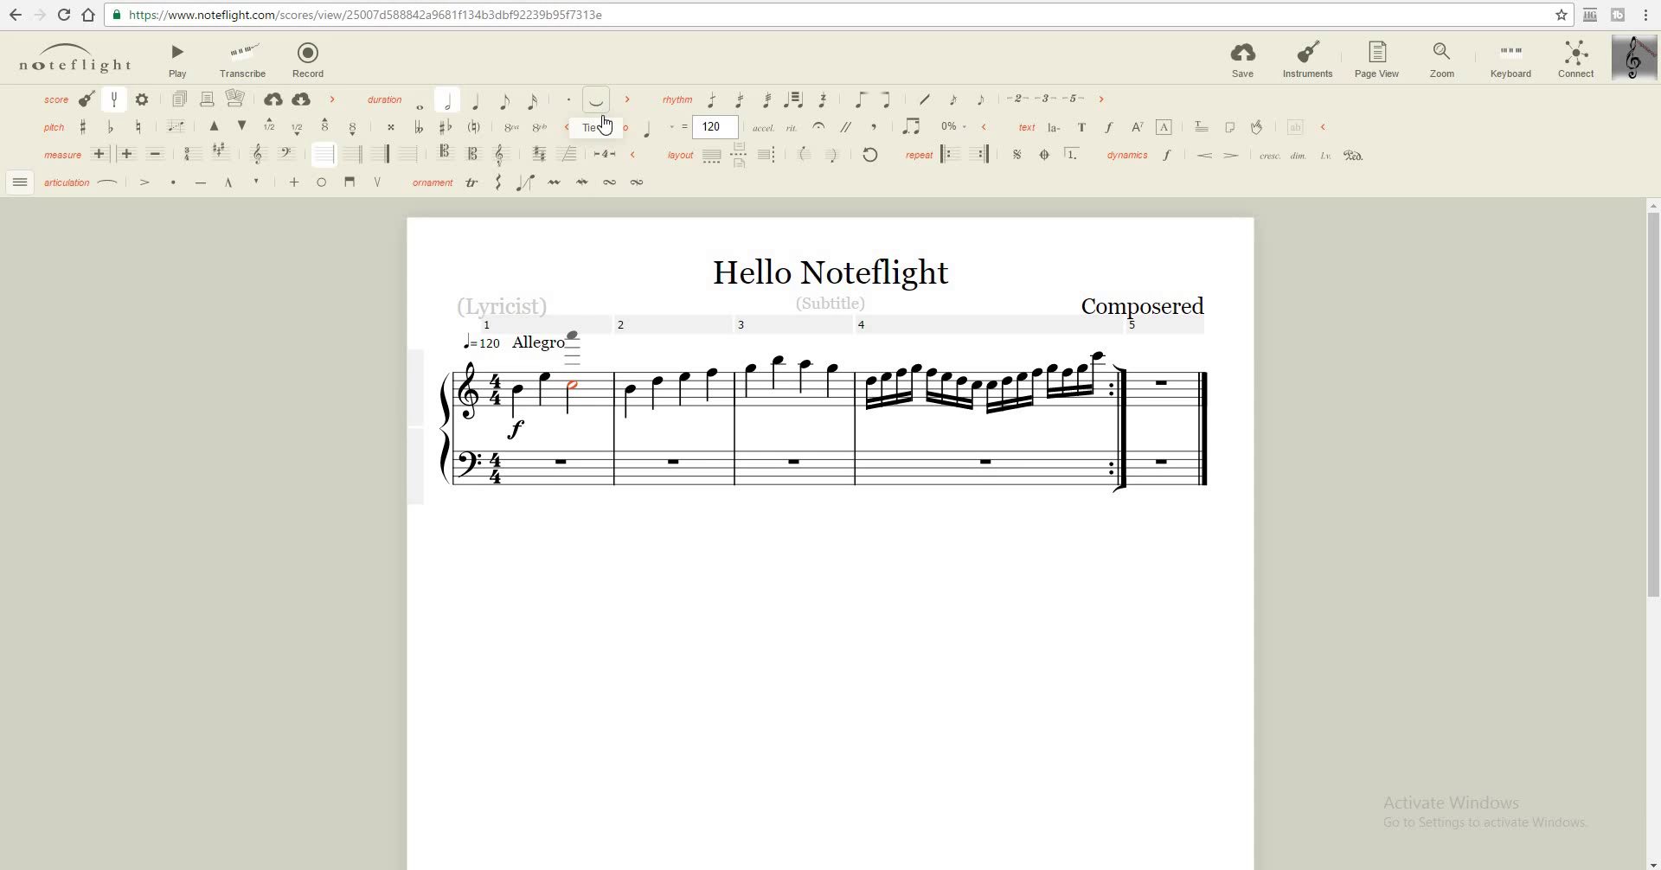
Turn the first note of measure 2 into an eighth-note triplet and fill its two rests with C and D
{"action": "left_click", "coordinate": [630, 391]}
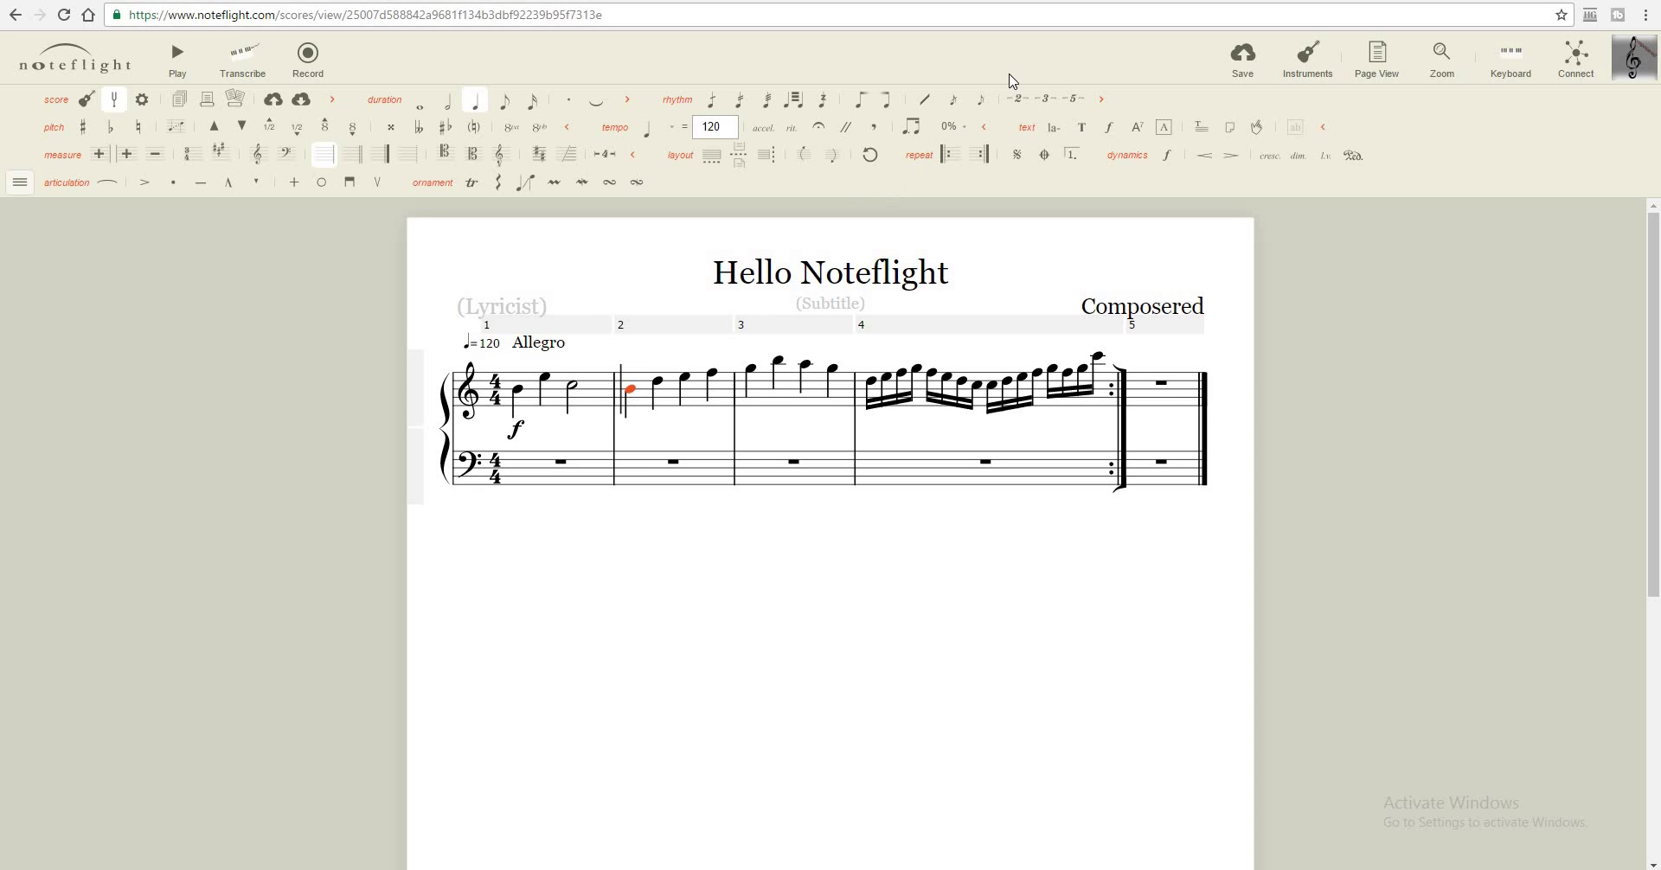
{"action": "left_click", "coordinate": [1046, 101]}
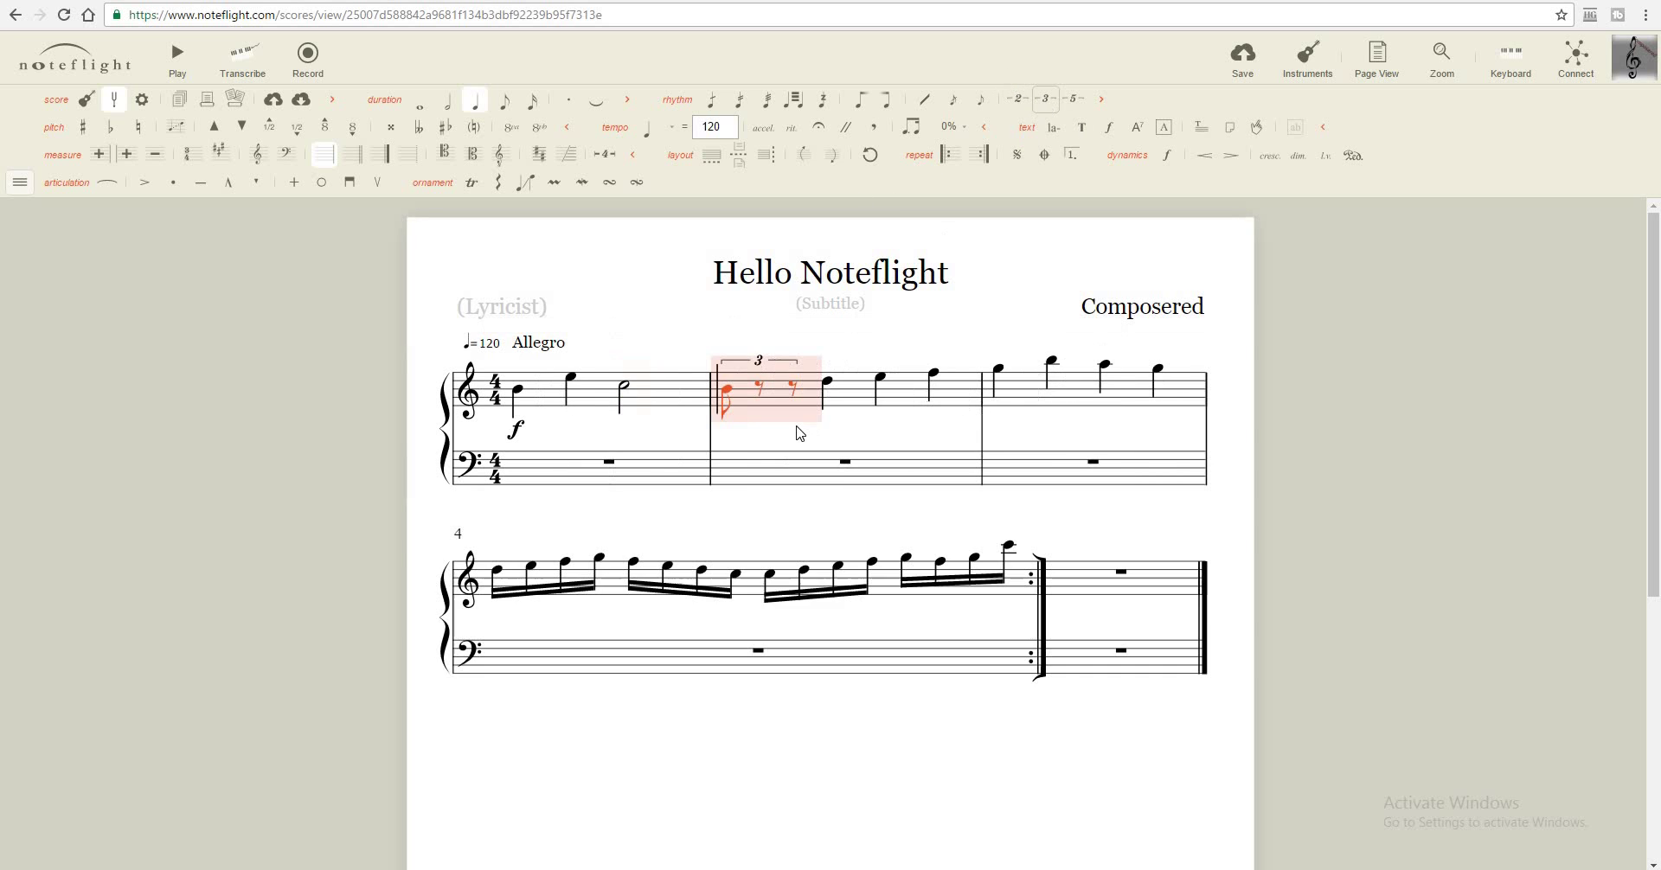
{"action": "left_click", "coordinate": [761, 391]}
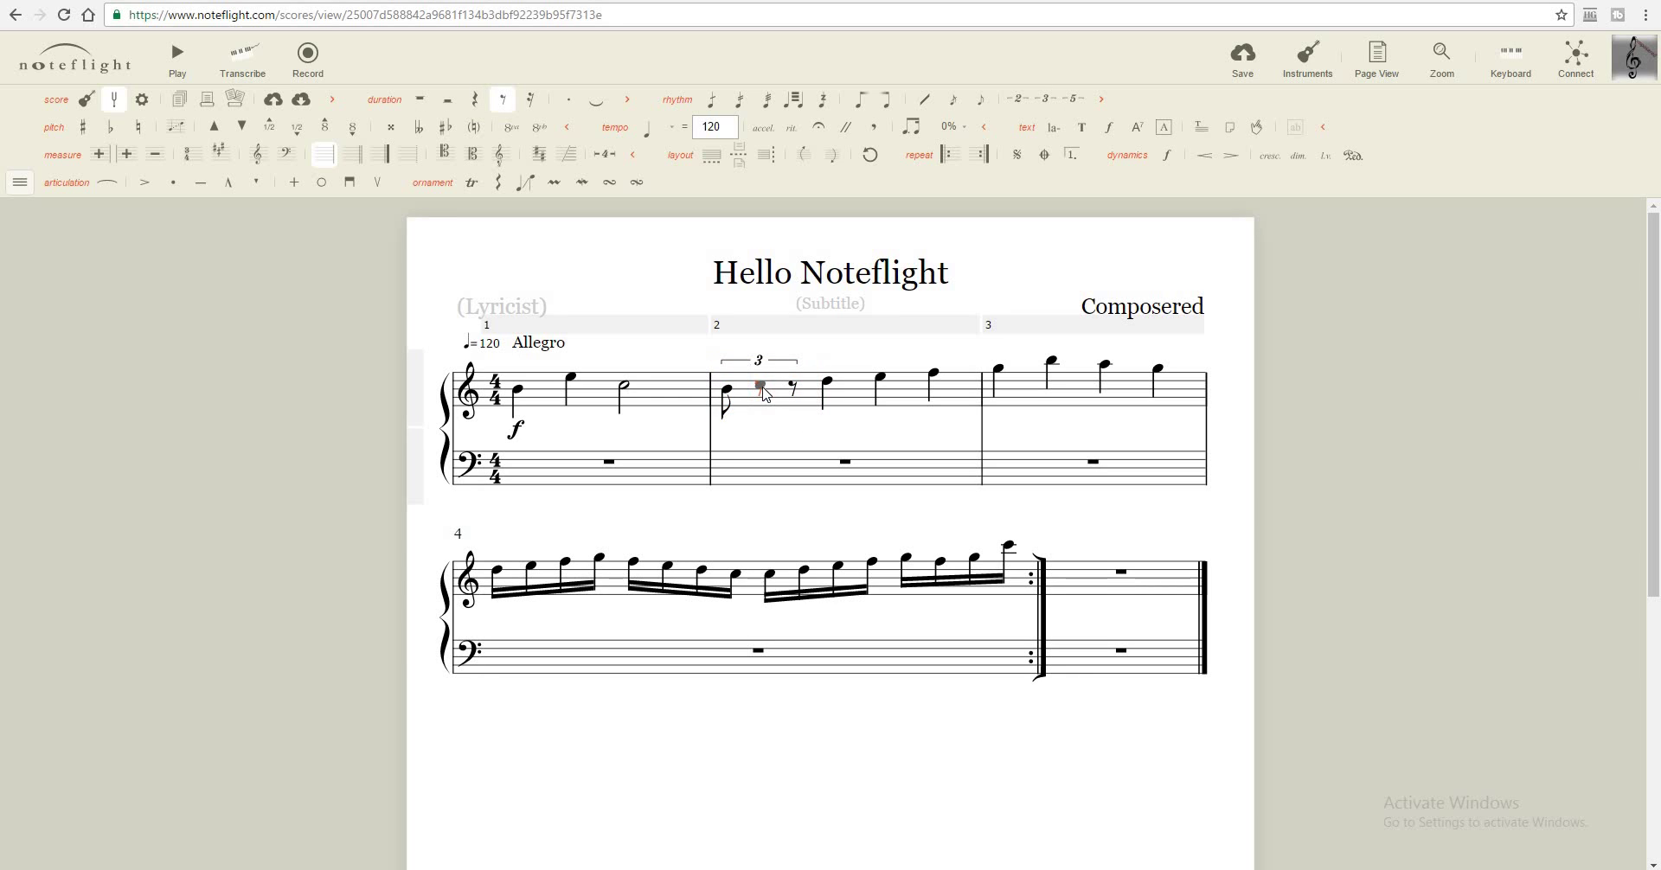
{"action": "left_click", "coordinate": [763, 387]}
{"action": "left_click", "coordinate": [800, 382]}
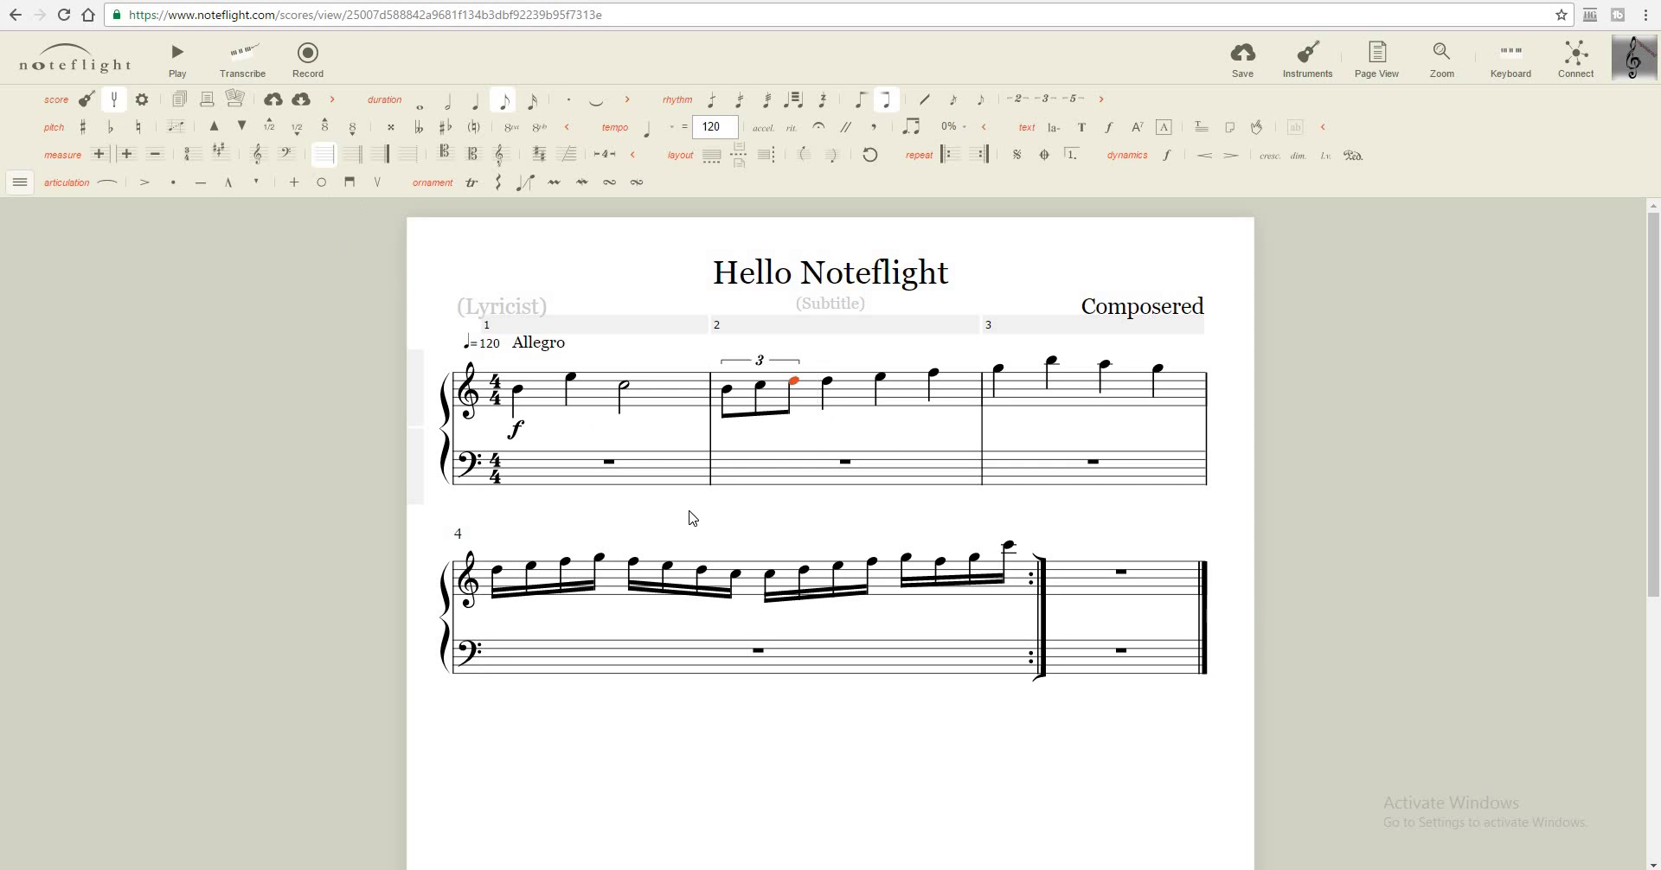
Try the sharp, flat and natural accidentals on the half note in measure 1
{"action": "left_click", "coordinate": [624, 386]}
{"action": "left_click", "coordinate": [84, 127]}
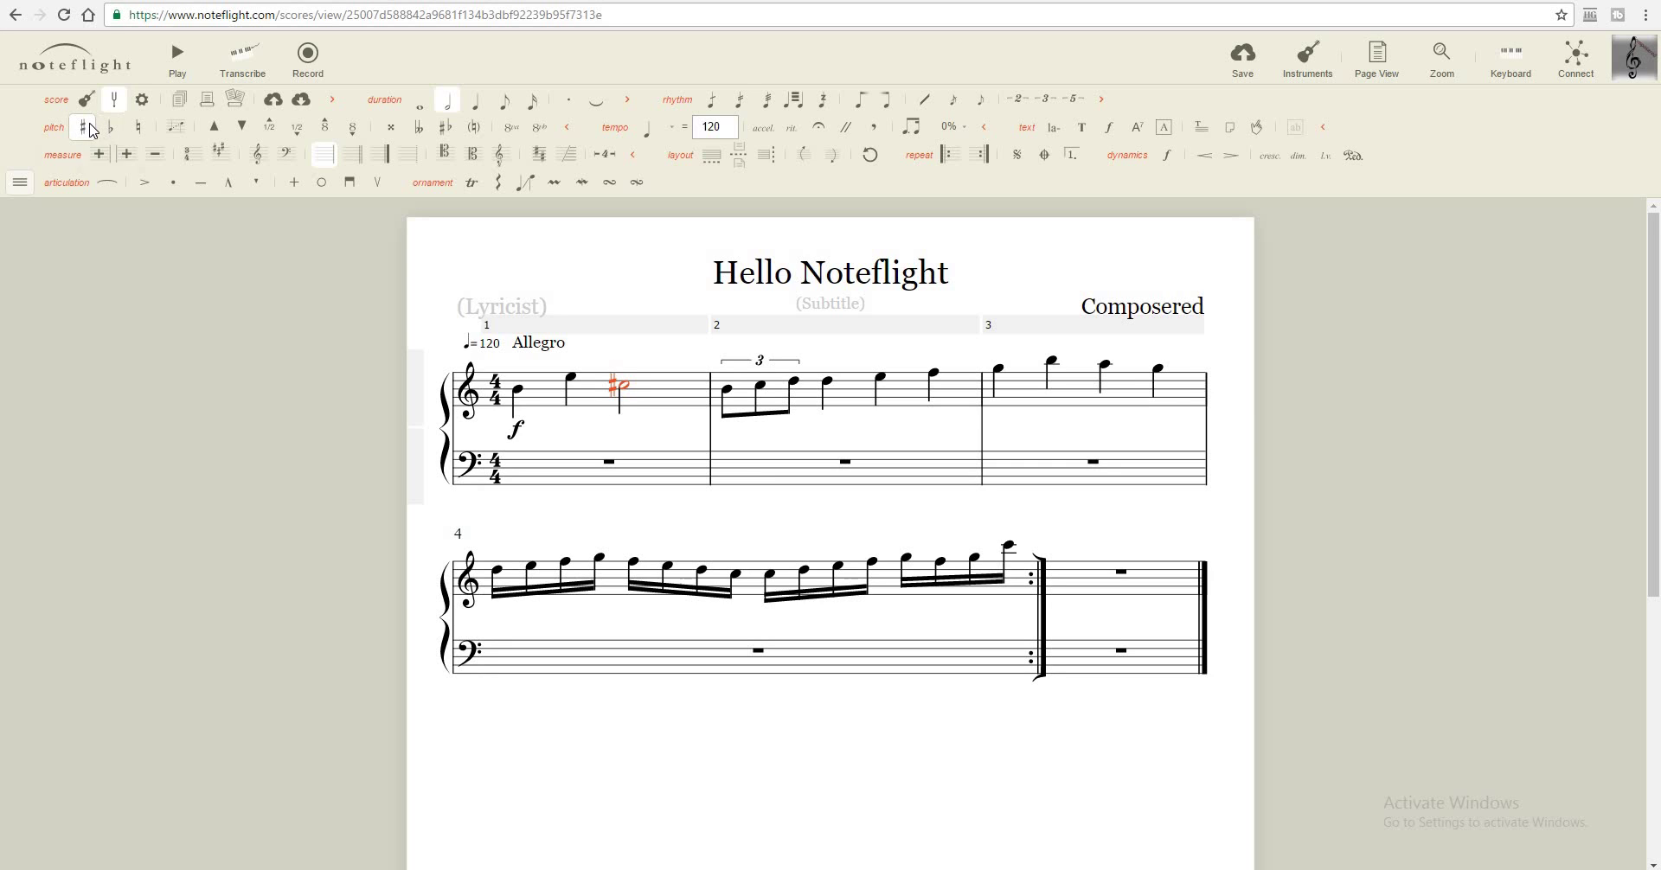
{"action": "left_click", "coordinate": [90, 130]}
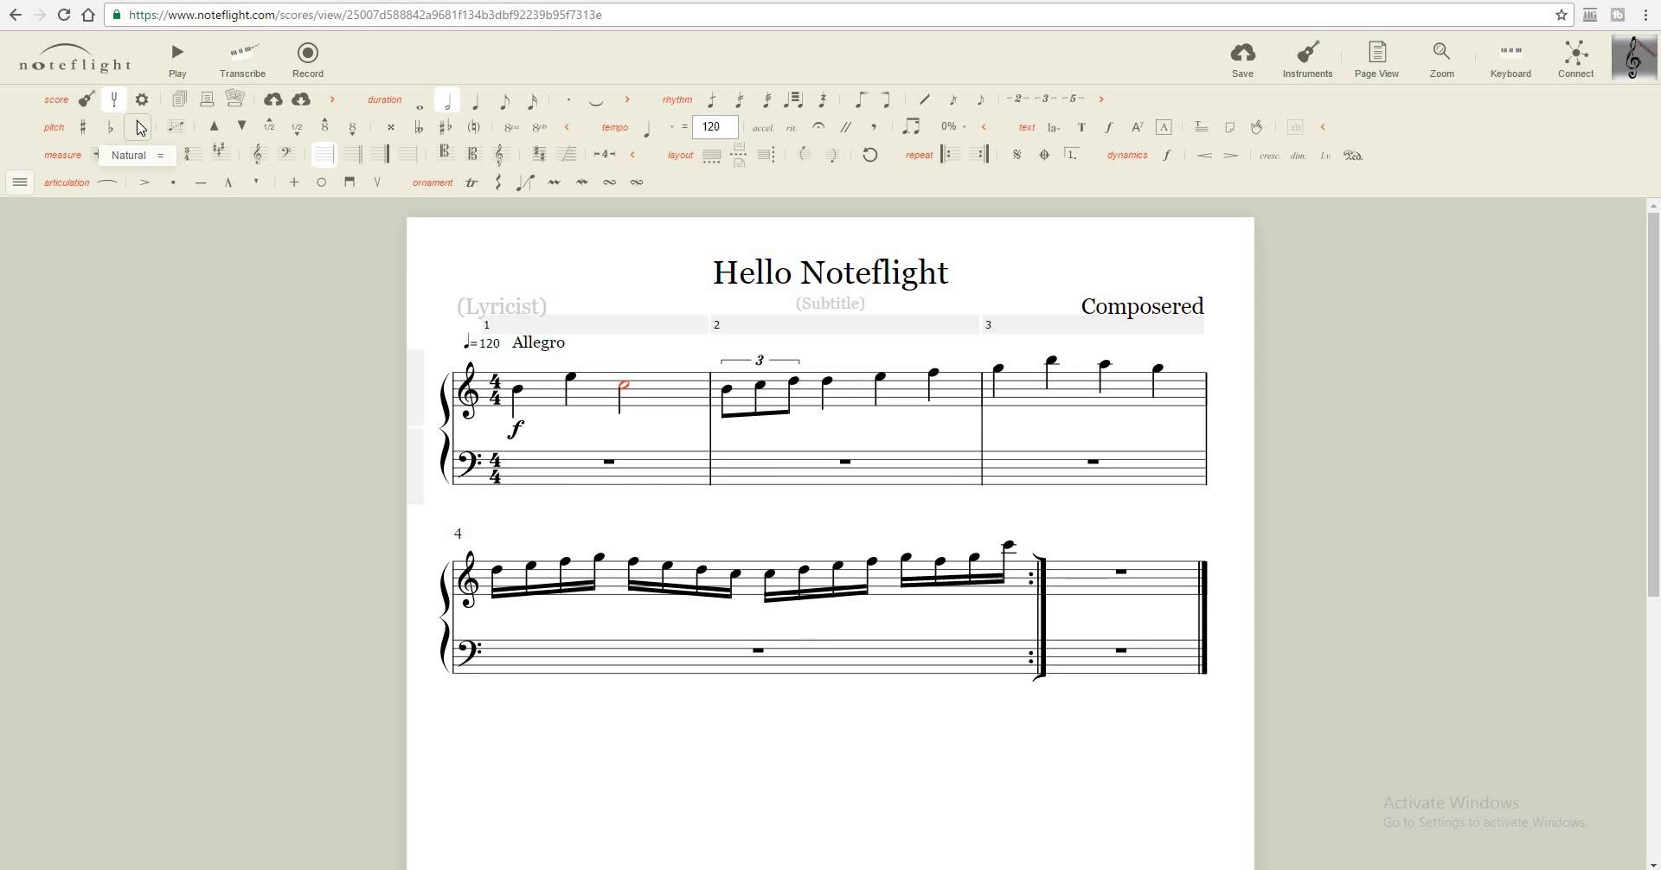
{"action": "left_click", "coordinate": [115, 133]}
{"action": "left_click", "coordinate": [139, 127]}
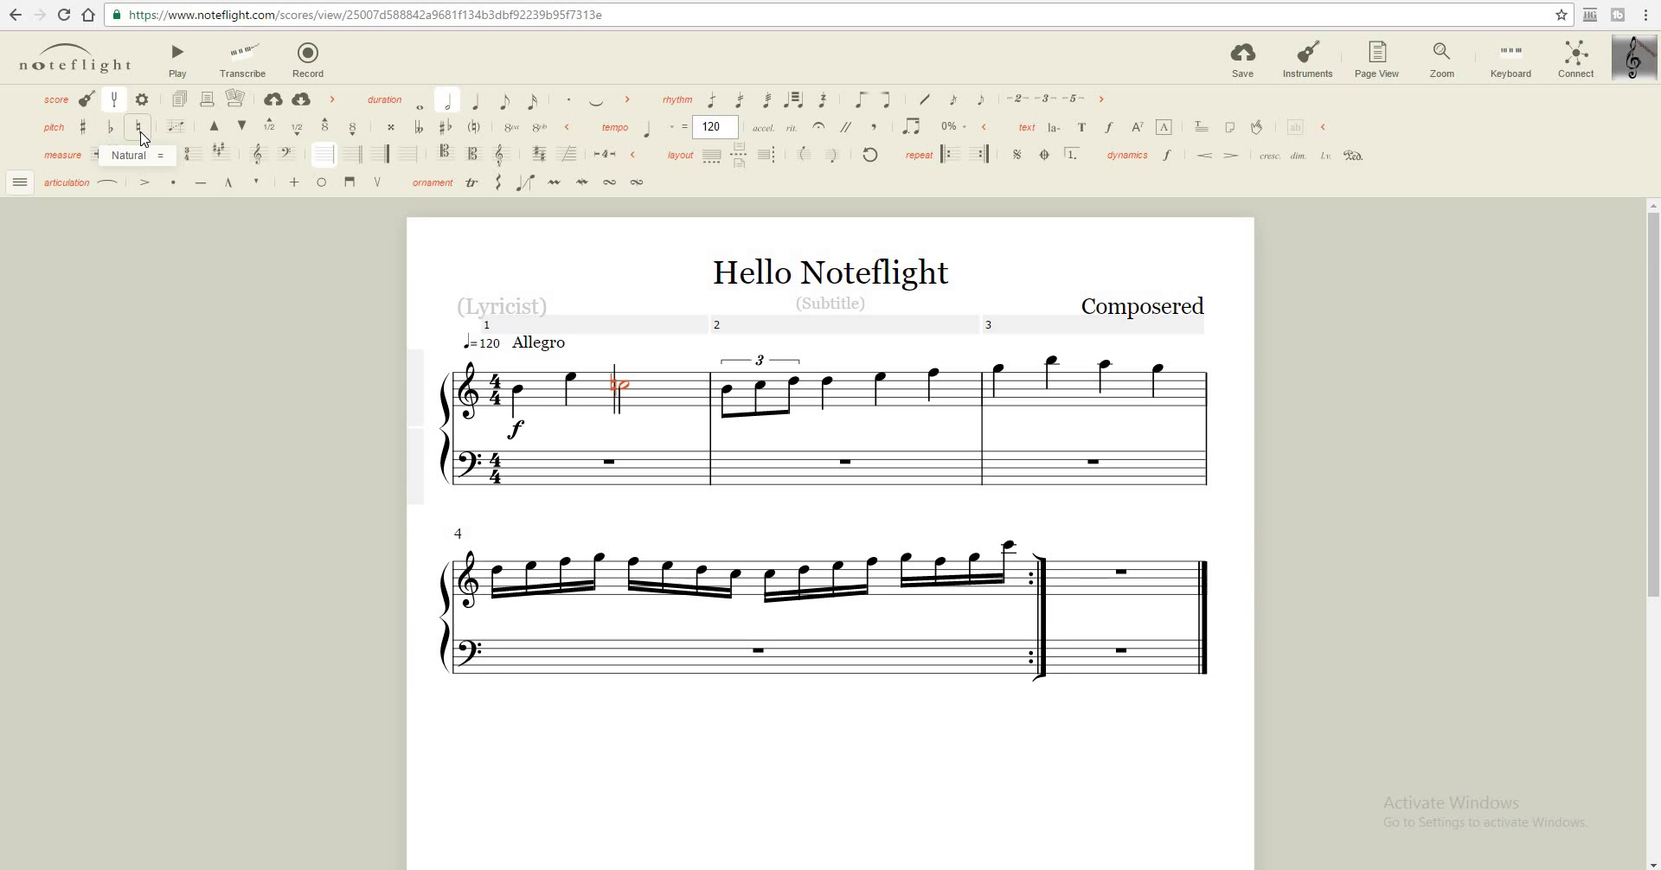
Try shifting the pitch of measure 1's half note up and down, and add and delete an octave-down line beneath it
{"action": "left_click", "coordinate": [216, 131]}
{"action": "left_click", "coordinate": [243, 132]}
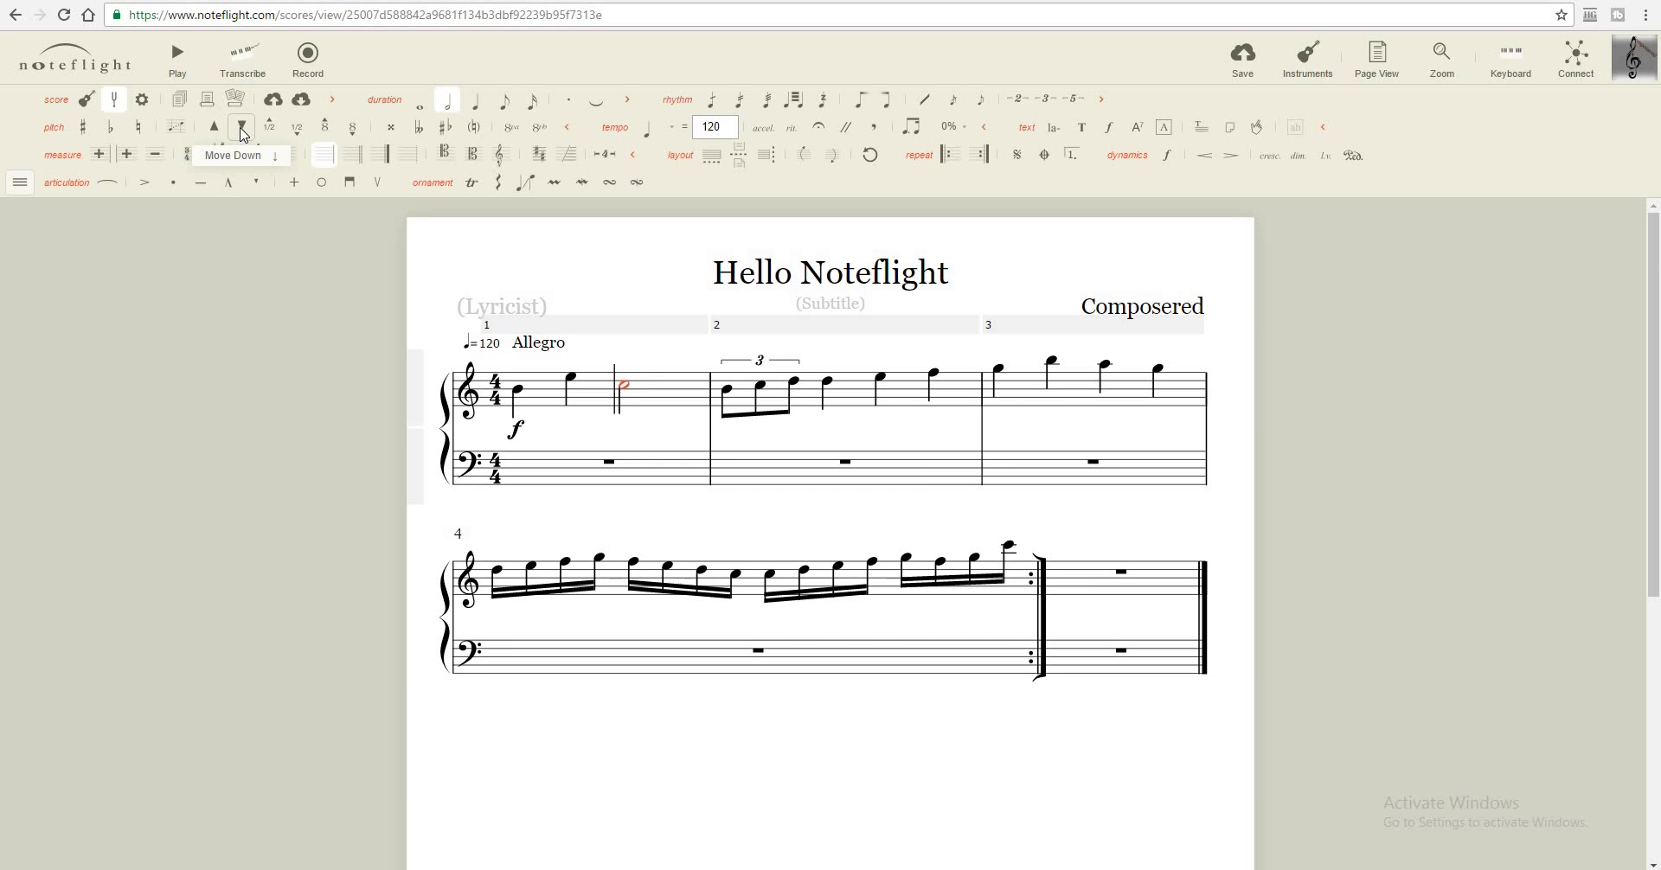
{"action": "left_click", "coordinate": [272, 130]}
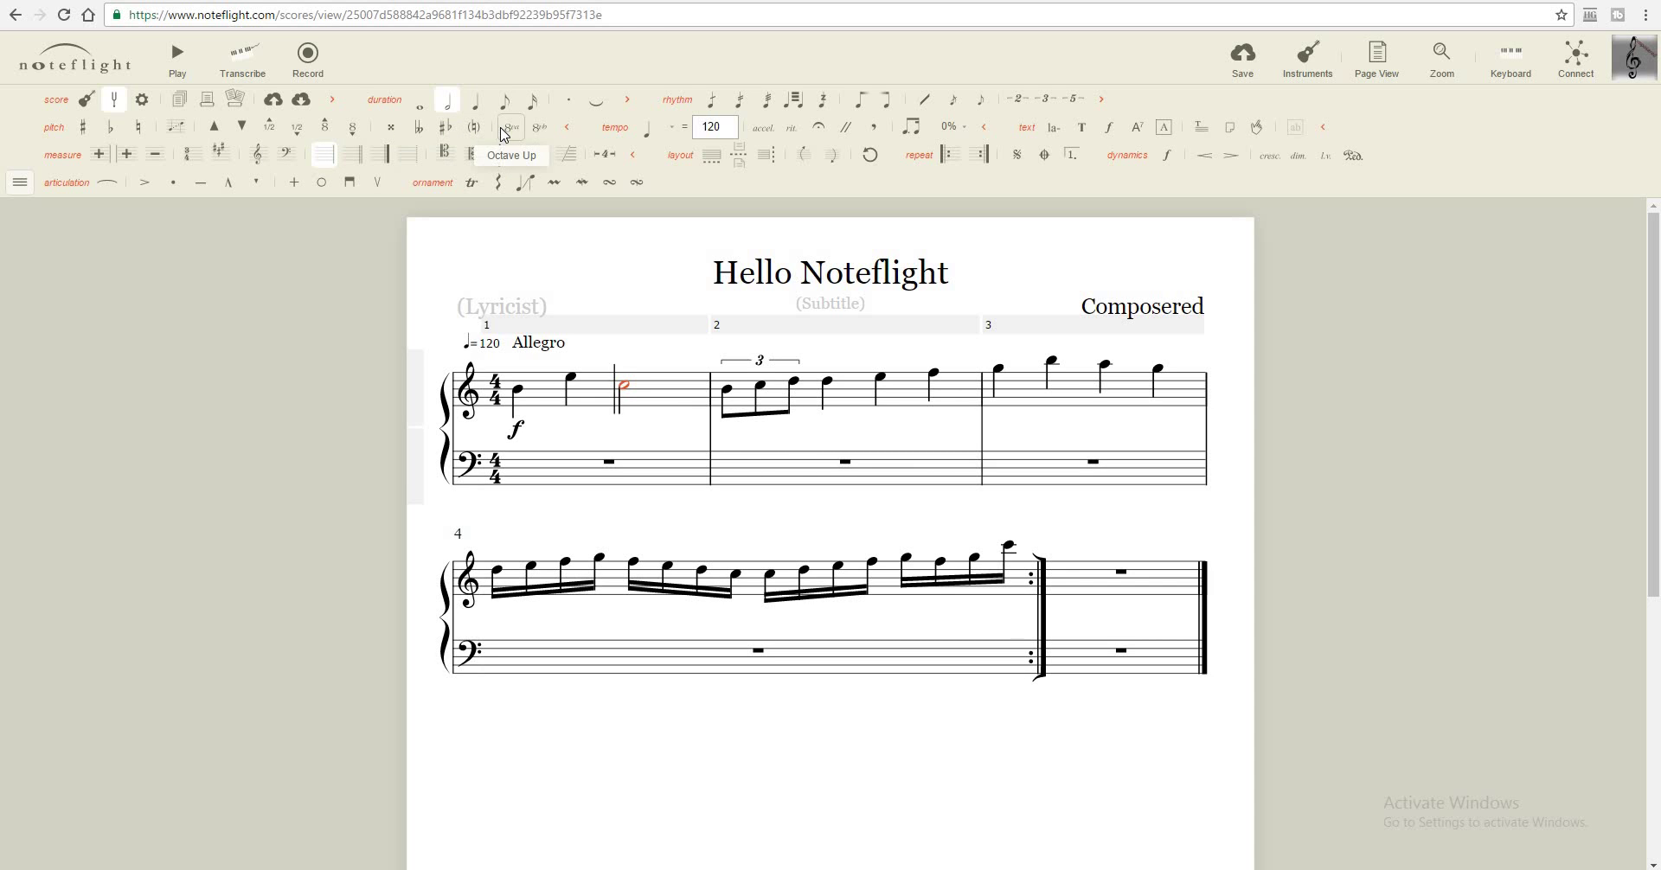
{"action": "left_click", "coordinate": [551, 140]}
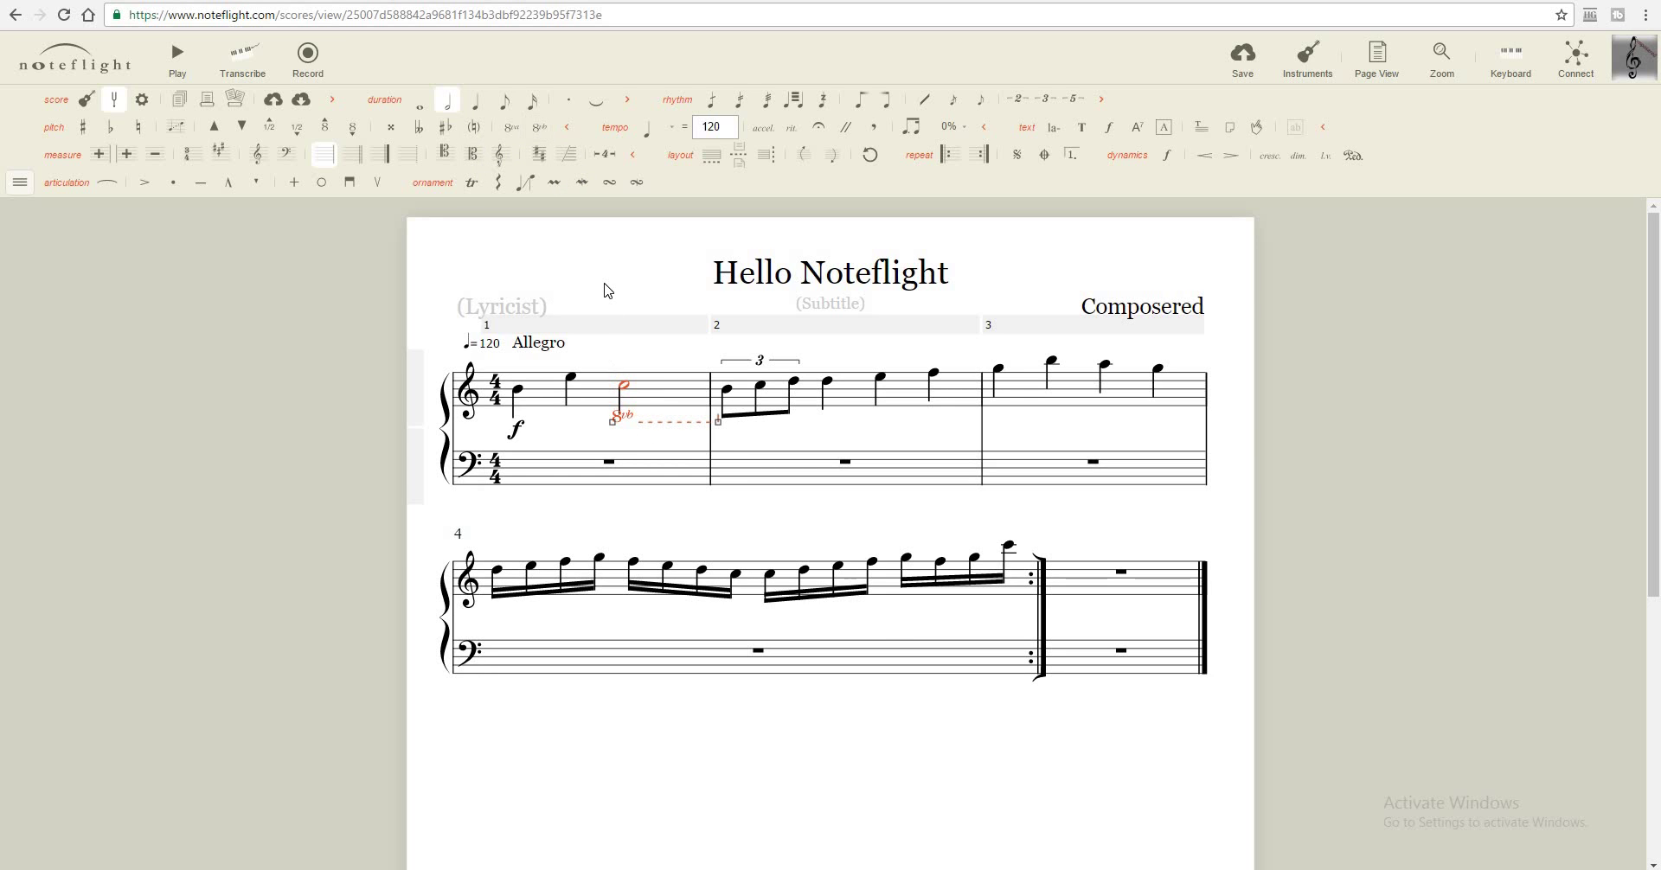
{"action": "key", "text": "Delete"}
Raise the opening tempo marking to 124 and bring it back to 120
{"action": "left_click", "coordinate": [499, 347]}
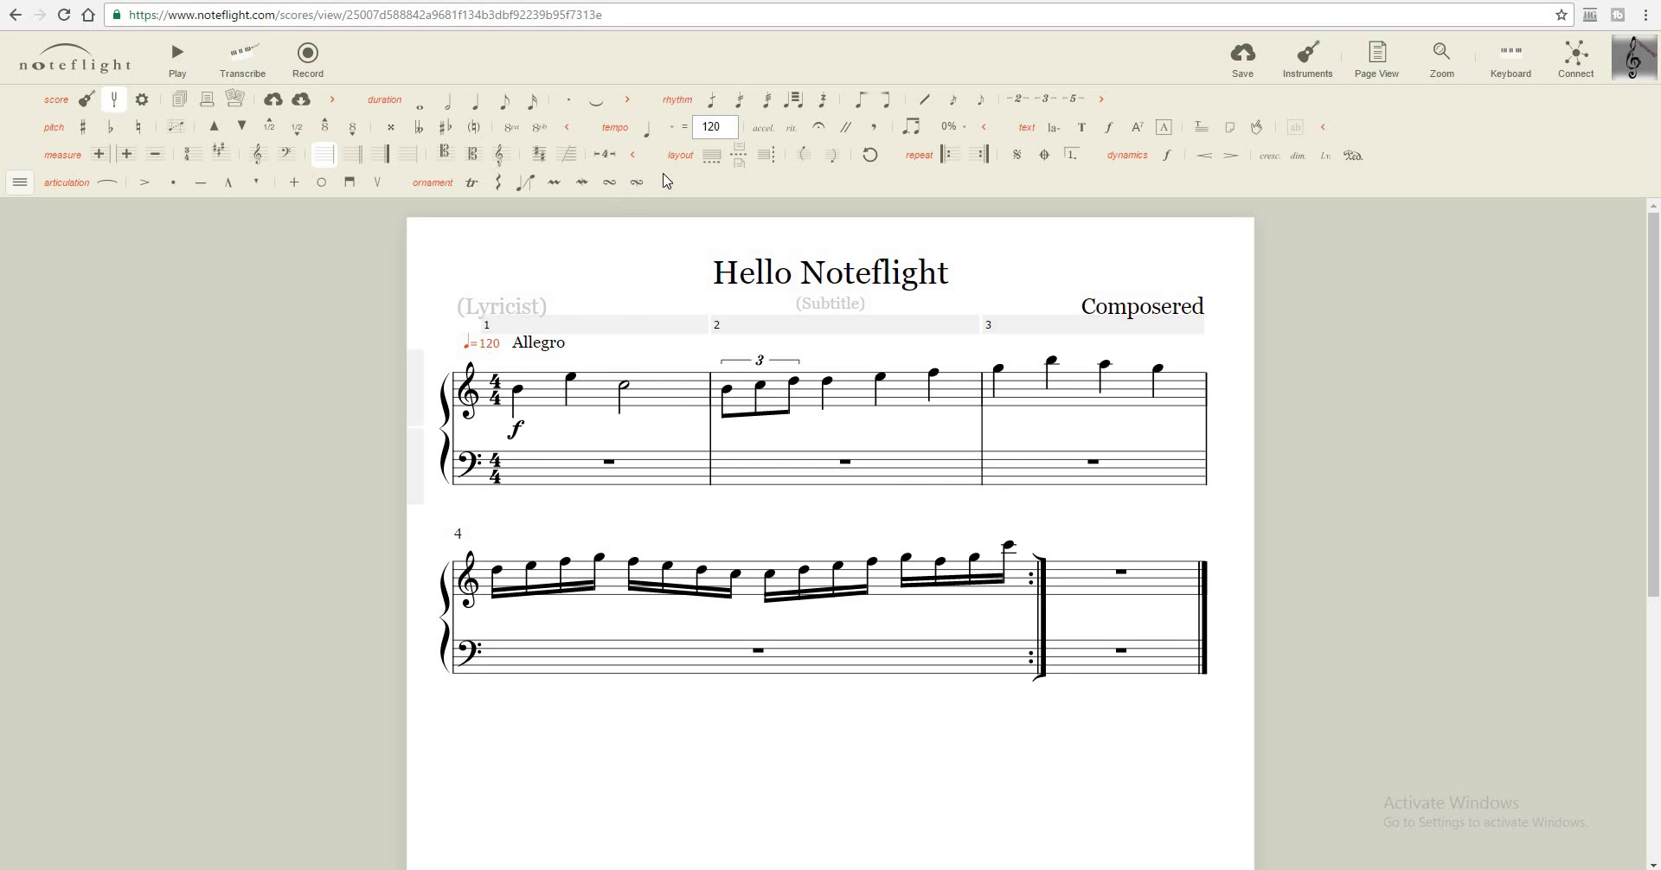
{"action": "left_click", "coordinate": [727, 122]}
{"action": "left_click", "coordinate": [726, 122]}
{"action": "left_click", "coordinate": [726, 123]}
{"action": "left_click", "coordinate": [726, 123]}
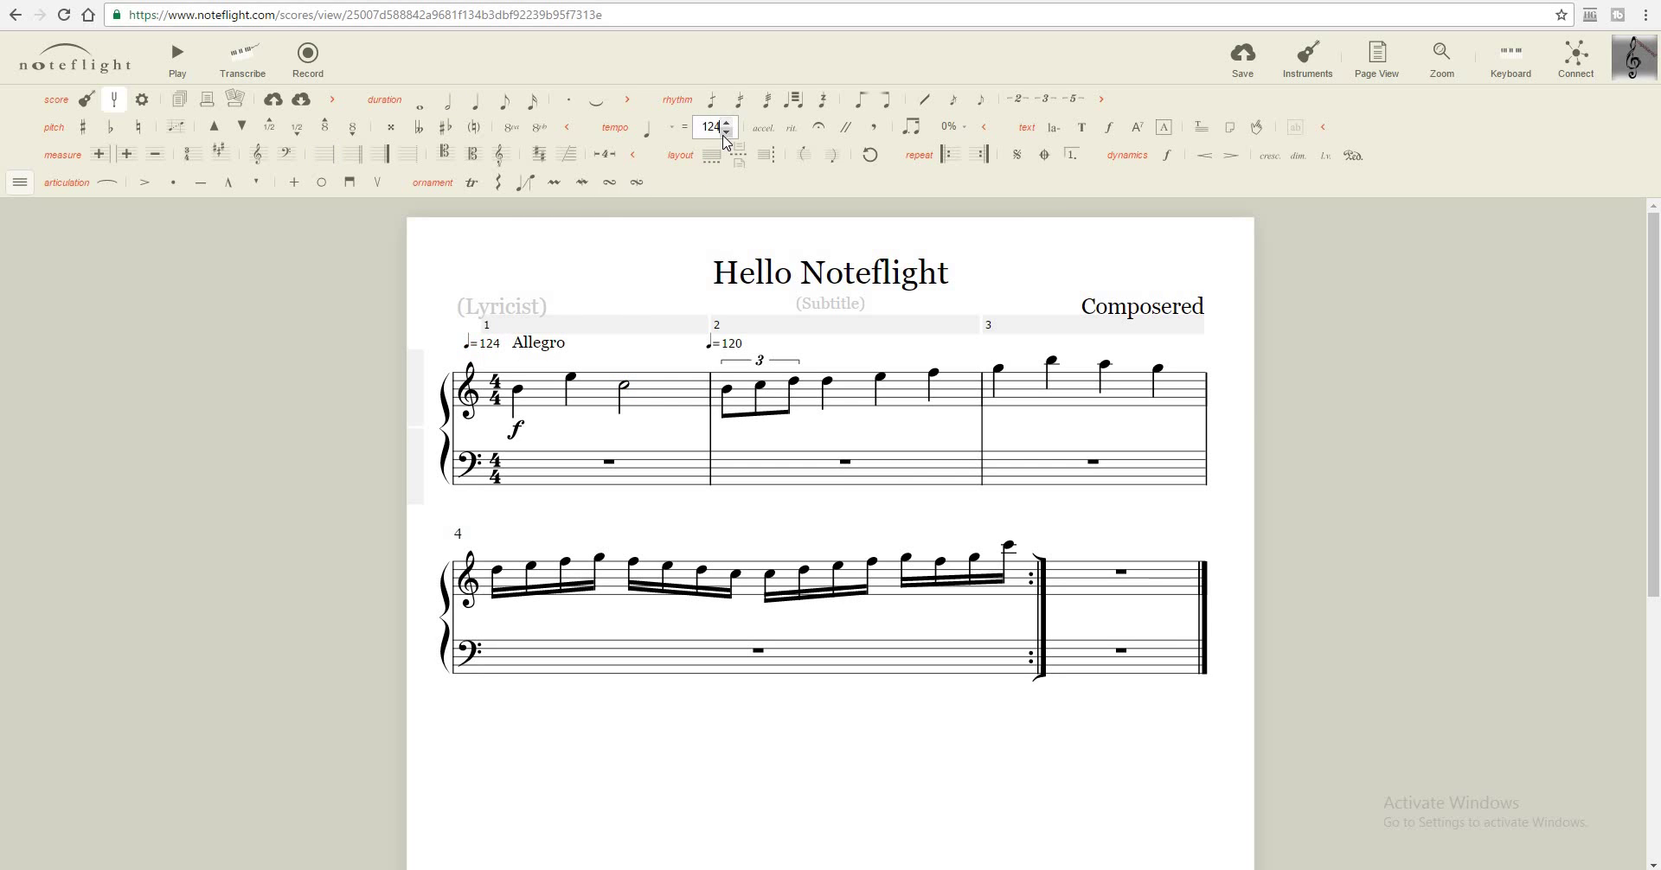
{"action": "left_click", "coordinate": [726, 131]}
{"action": "left_click", "coordinate": [726, 131]}
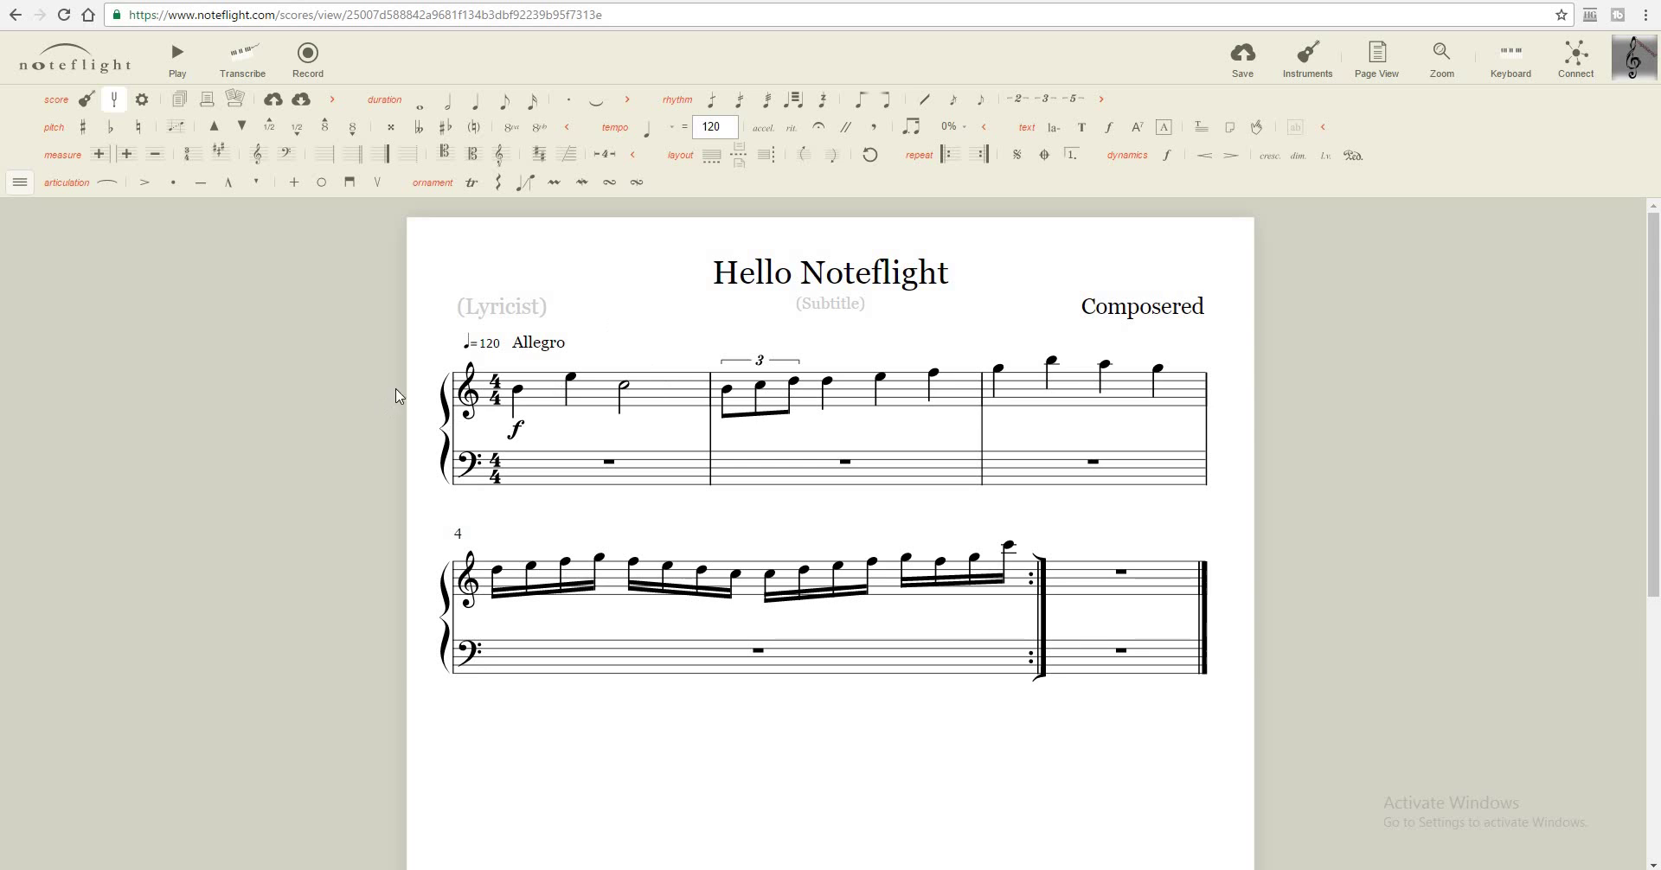
Select the entire treble staff and clear the selection
{"action": "left_click", "coordinate": [423, 387]}
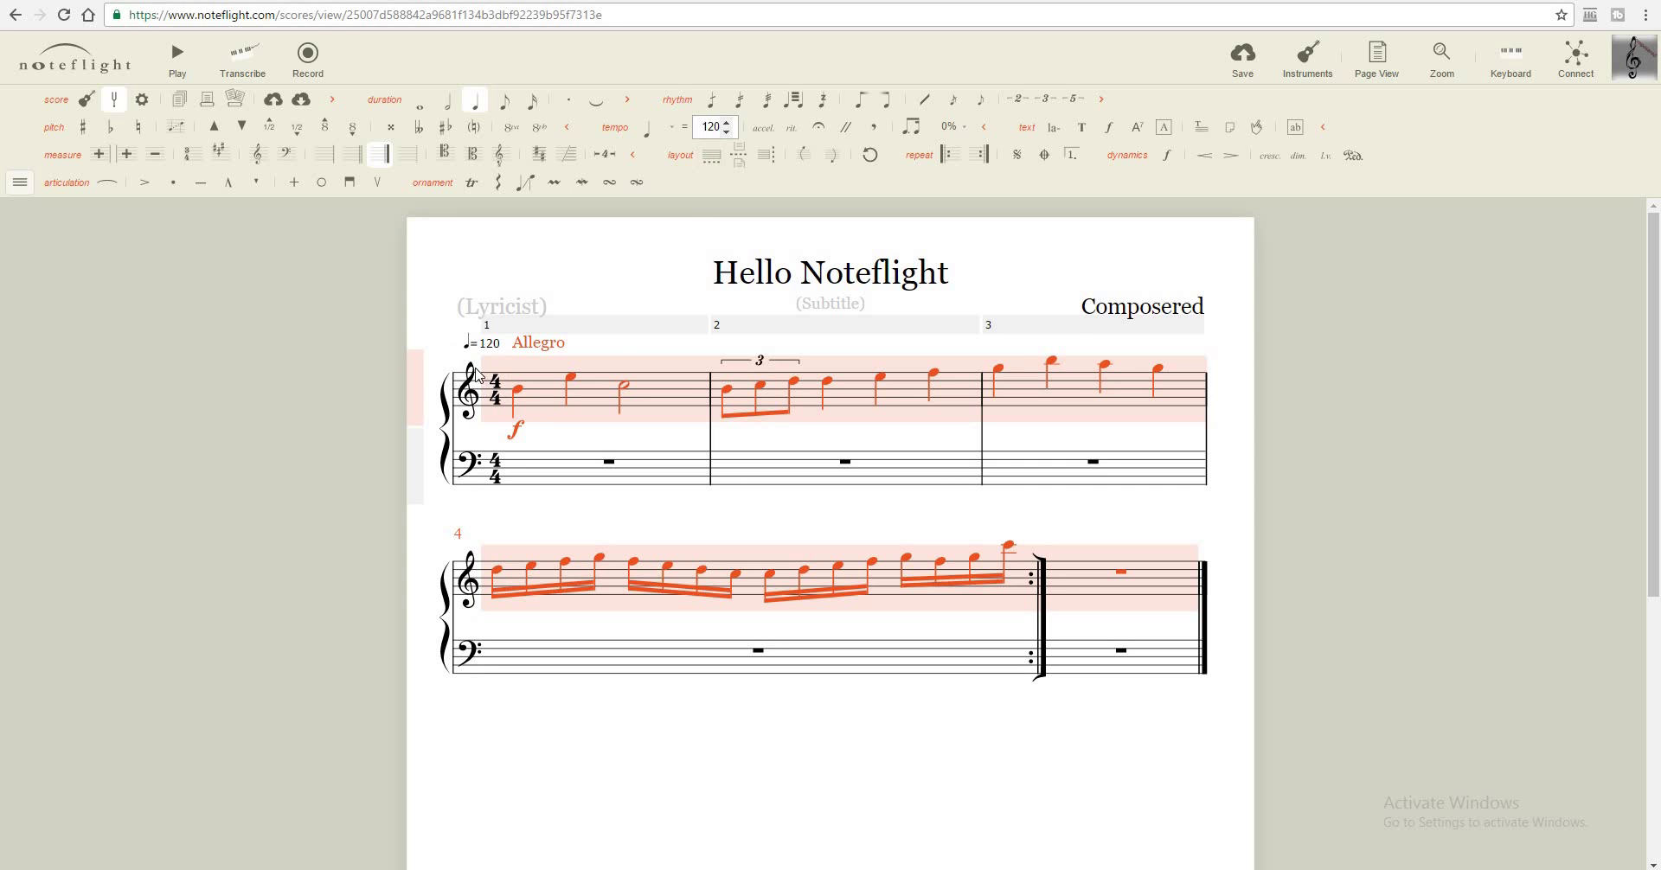
{"action": "left_click", "coordinate": [1198, 506]}
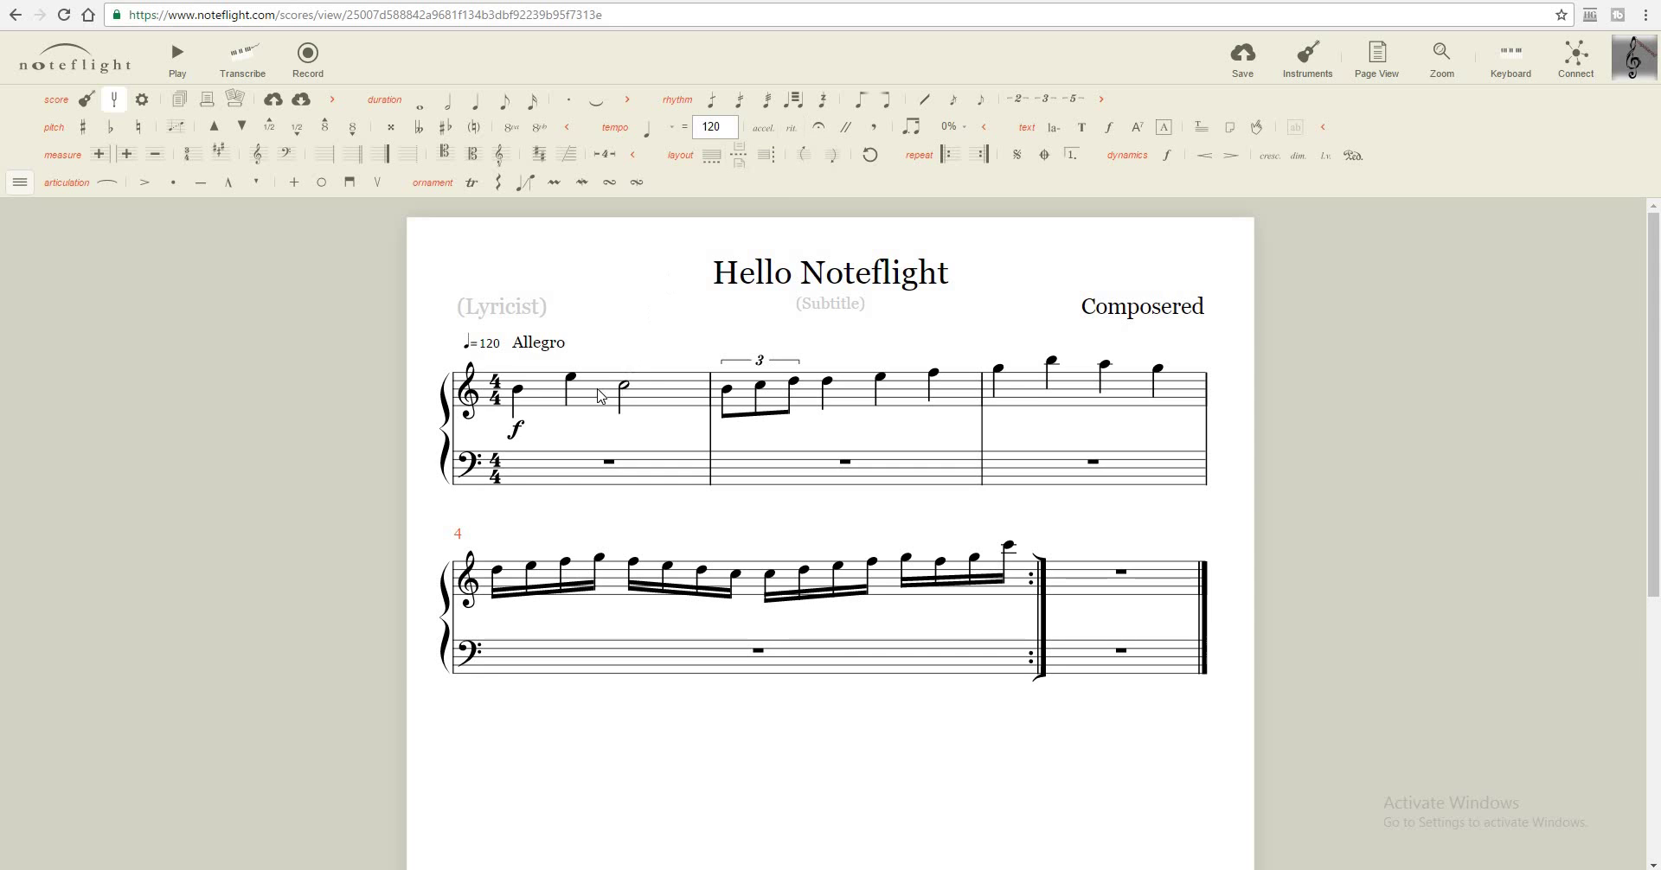
Add a ritardando marking over measure 2 of the treble staff and delete it
{"action": "left_click", "coordinate": [601, 394]}
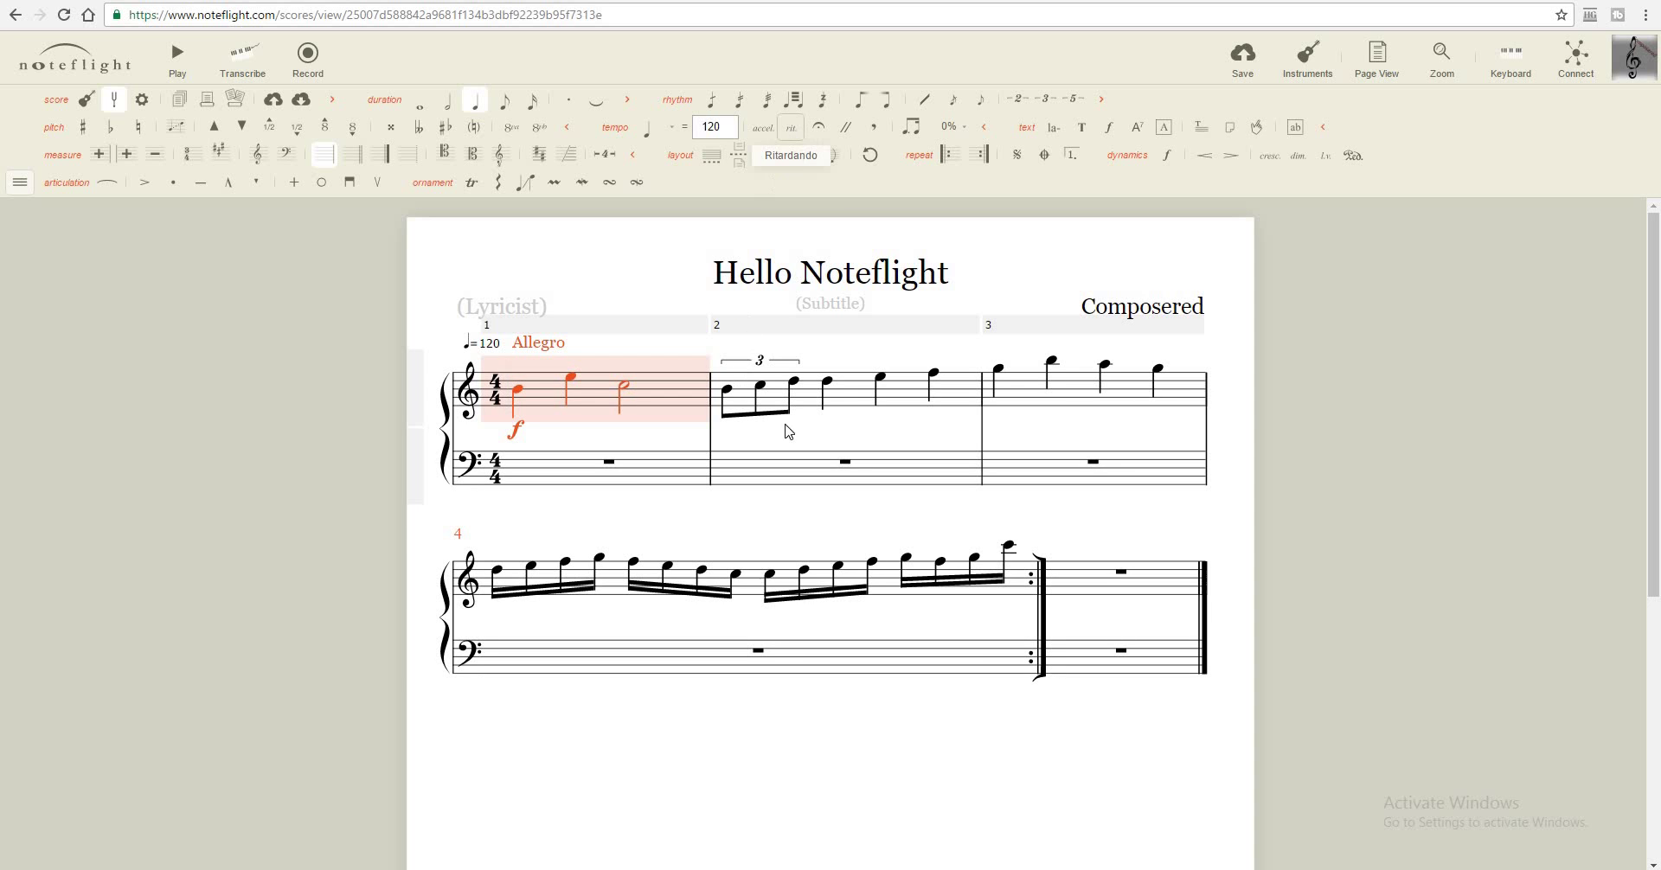
{"action": "left_click", "coordinate": [858, 391]}
{"action": "left_click", "coordinate": [791, 130]}
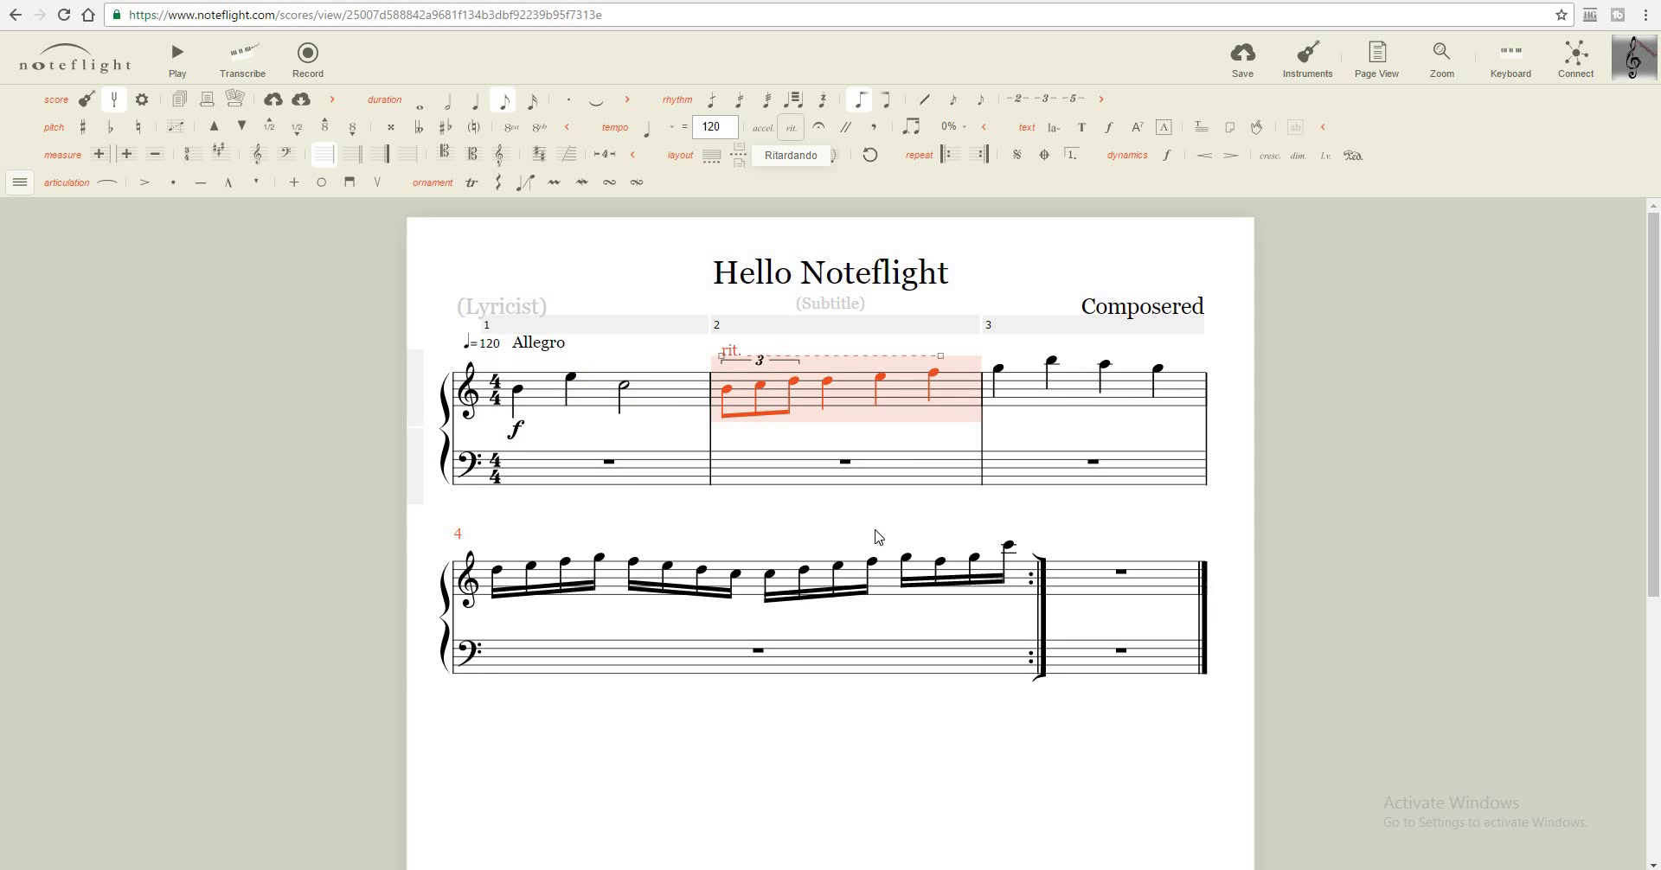
{"action": "left_click", "coordinate": [735, 352]}
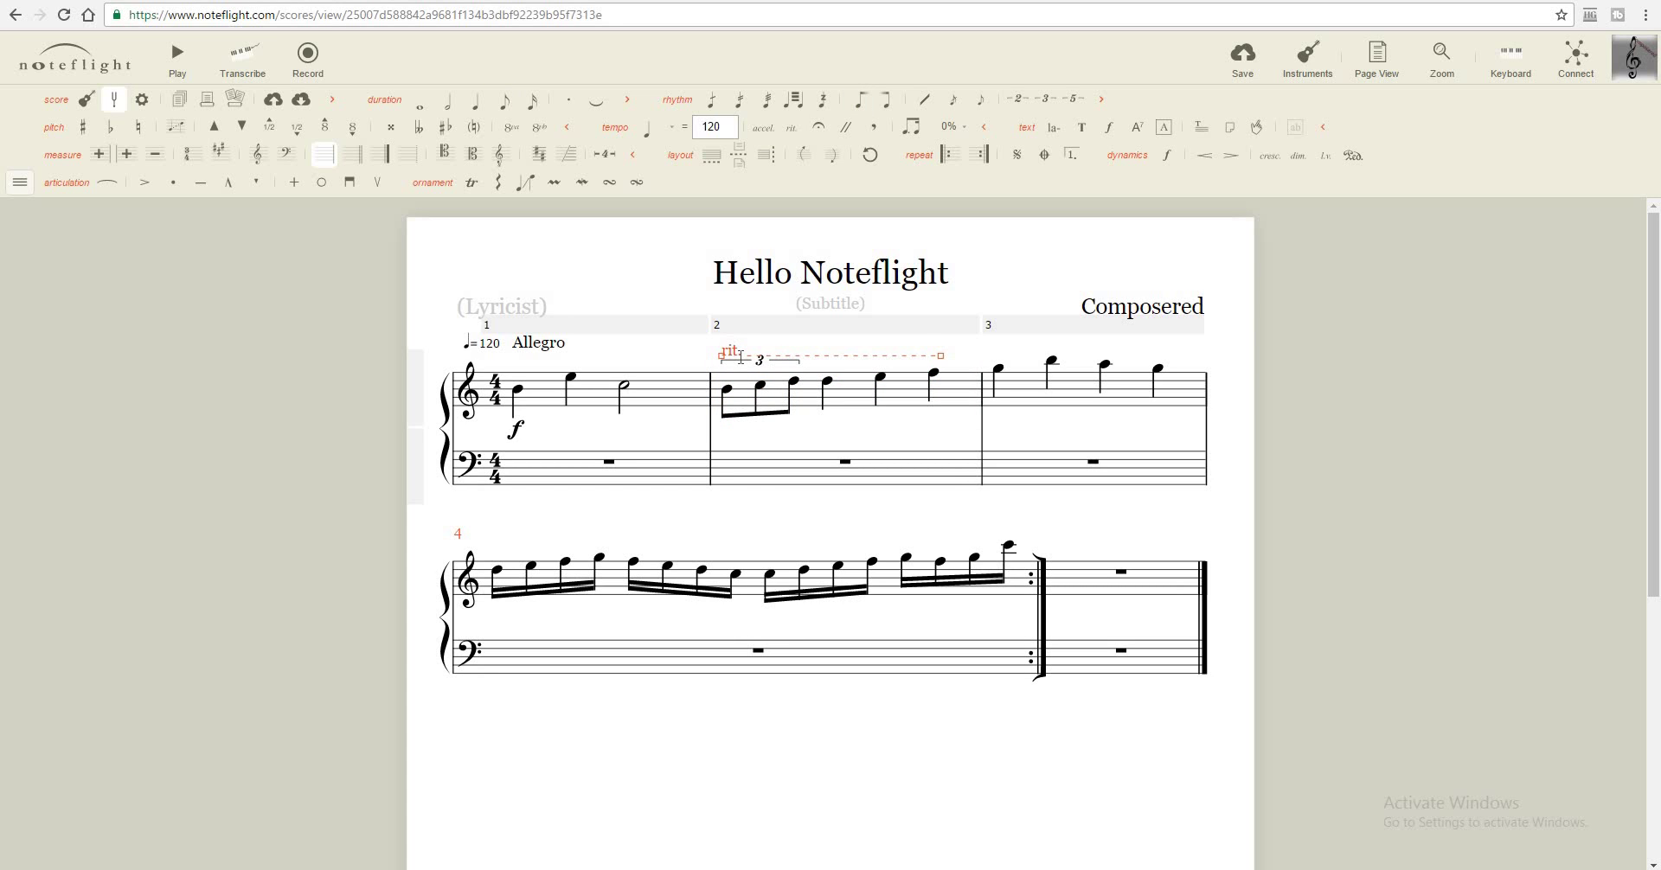
{"action": "key", "text": "Delete"}
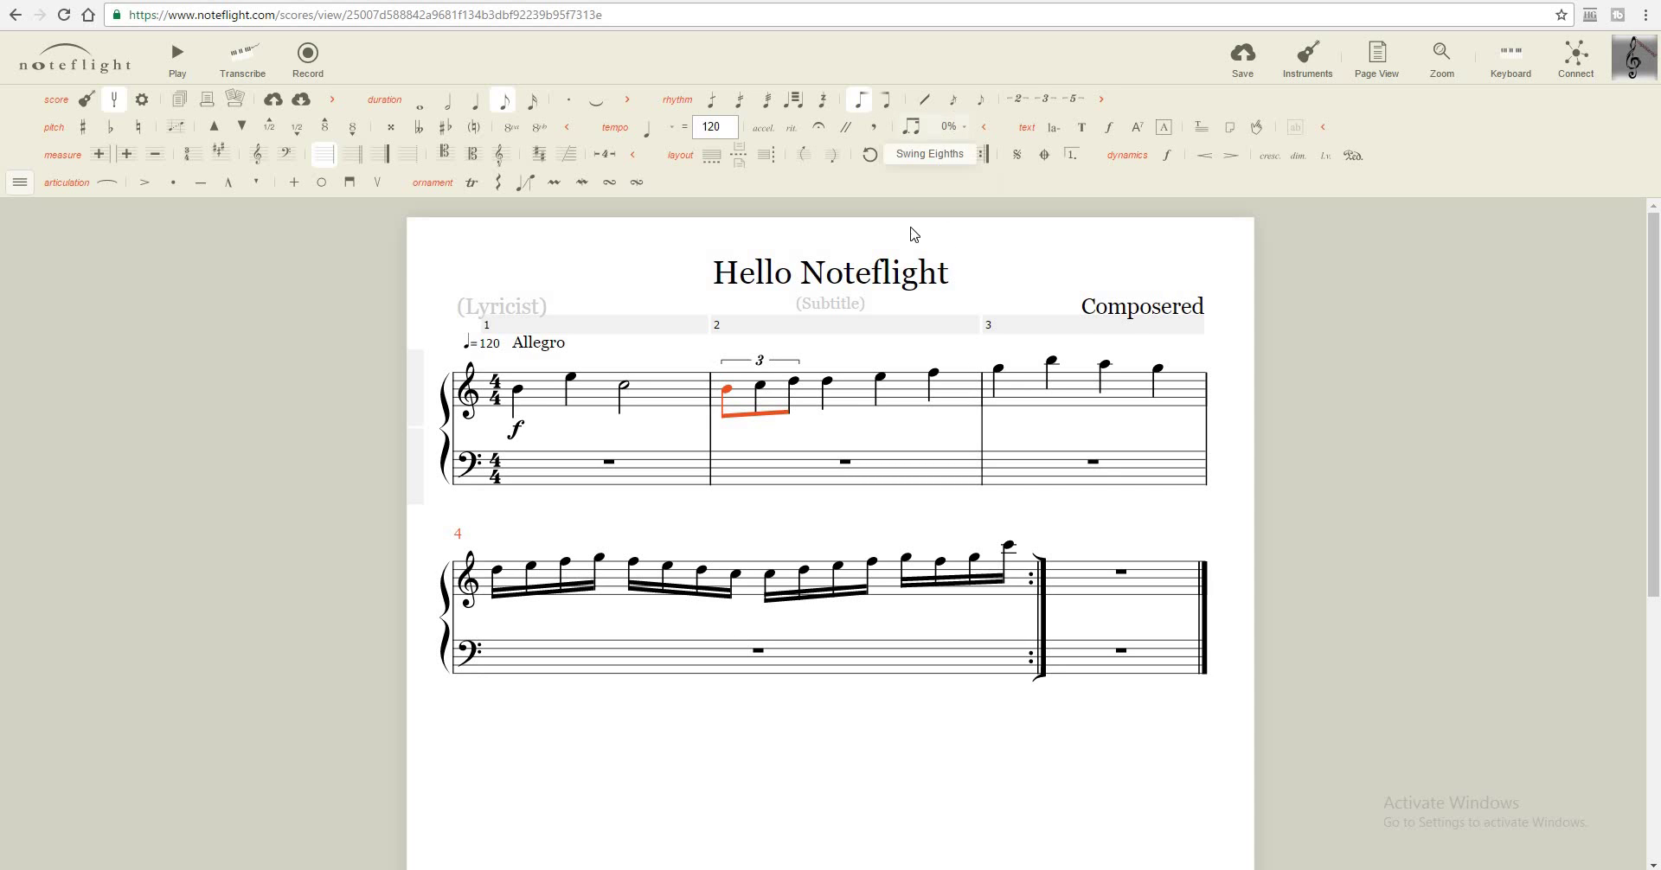
{"action": "left_click", "coordinate": [681, 372]}
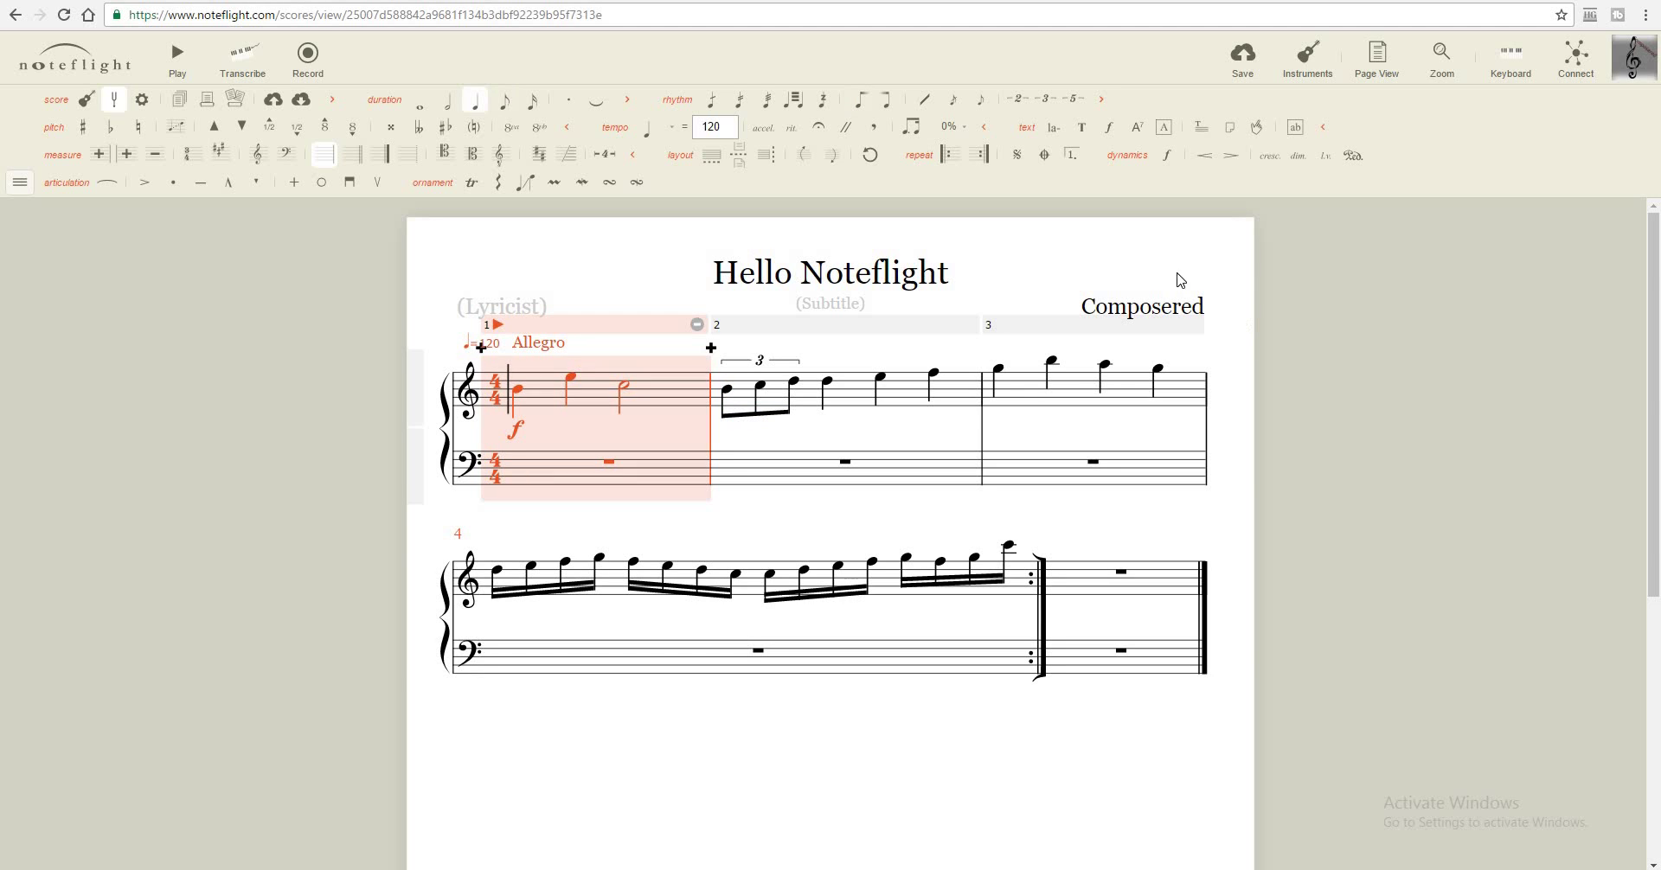
{"action": "key", "text": "Escape"}
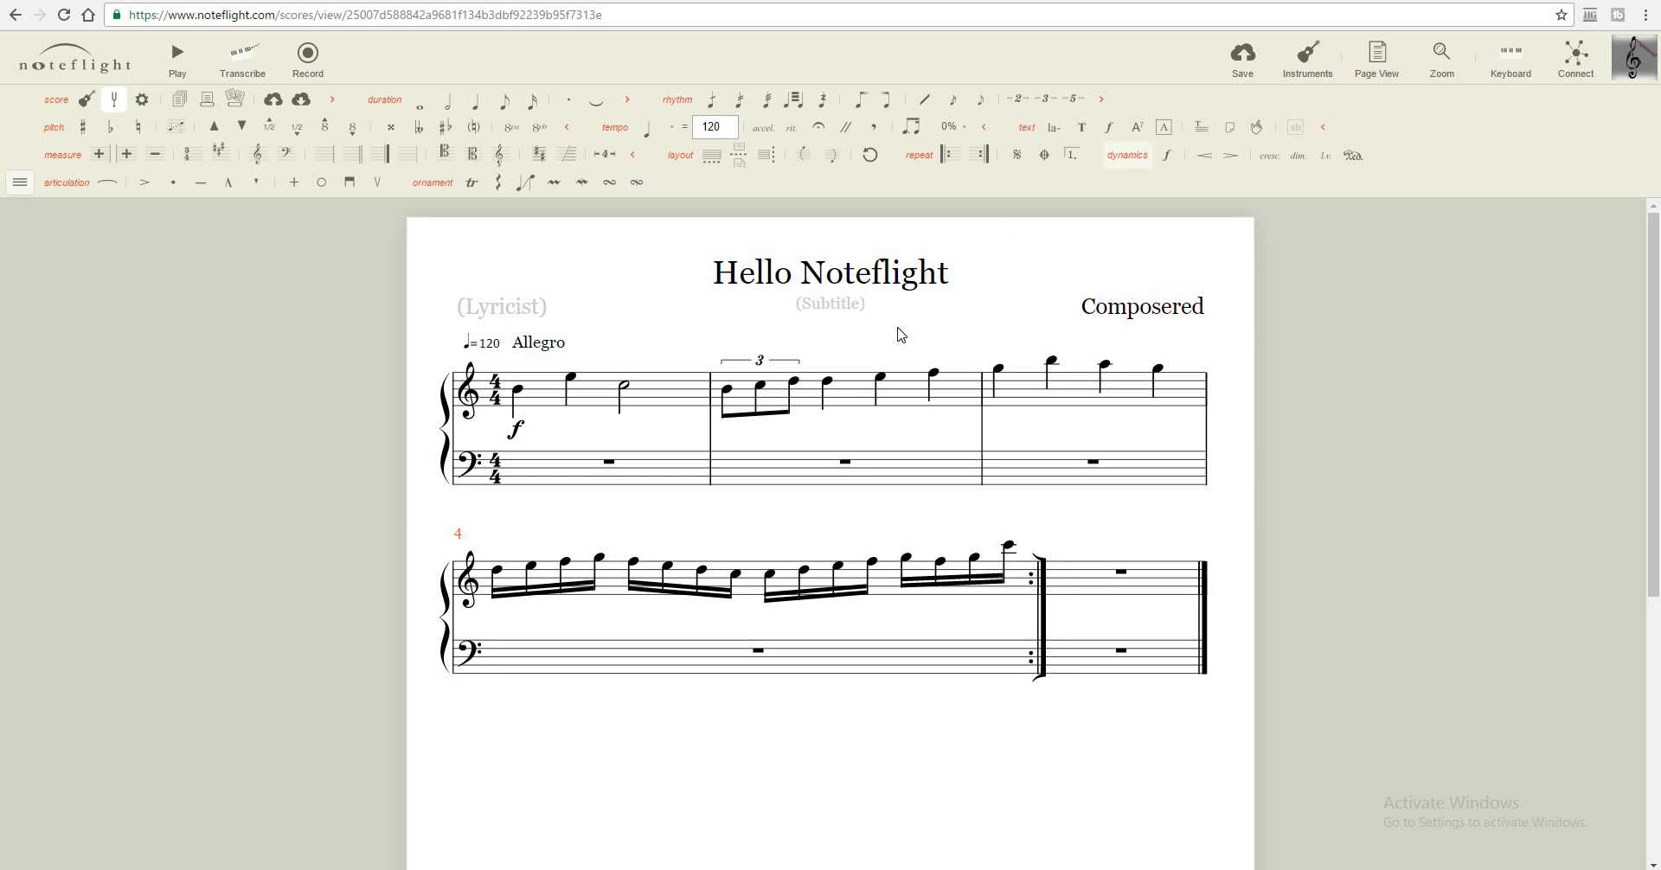
{"action": "left_click", "coordinate": [729, 397]}
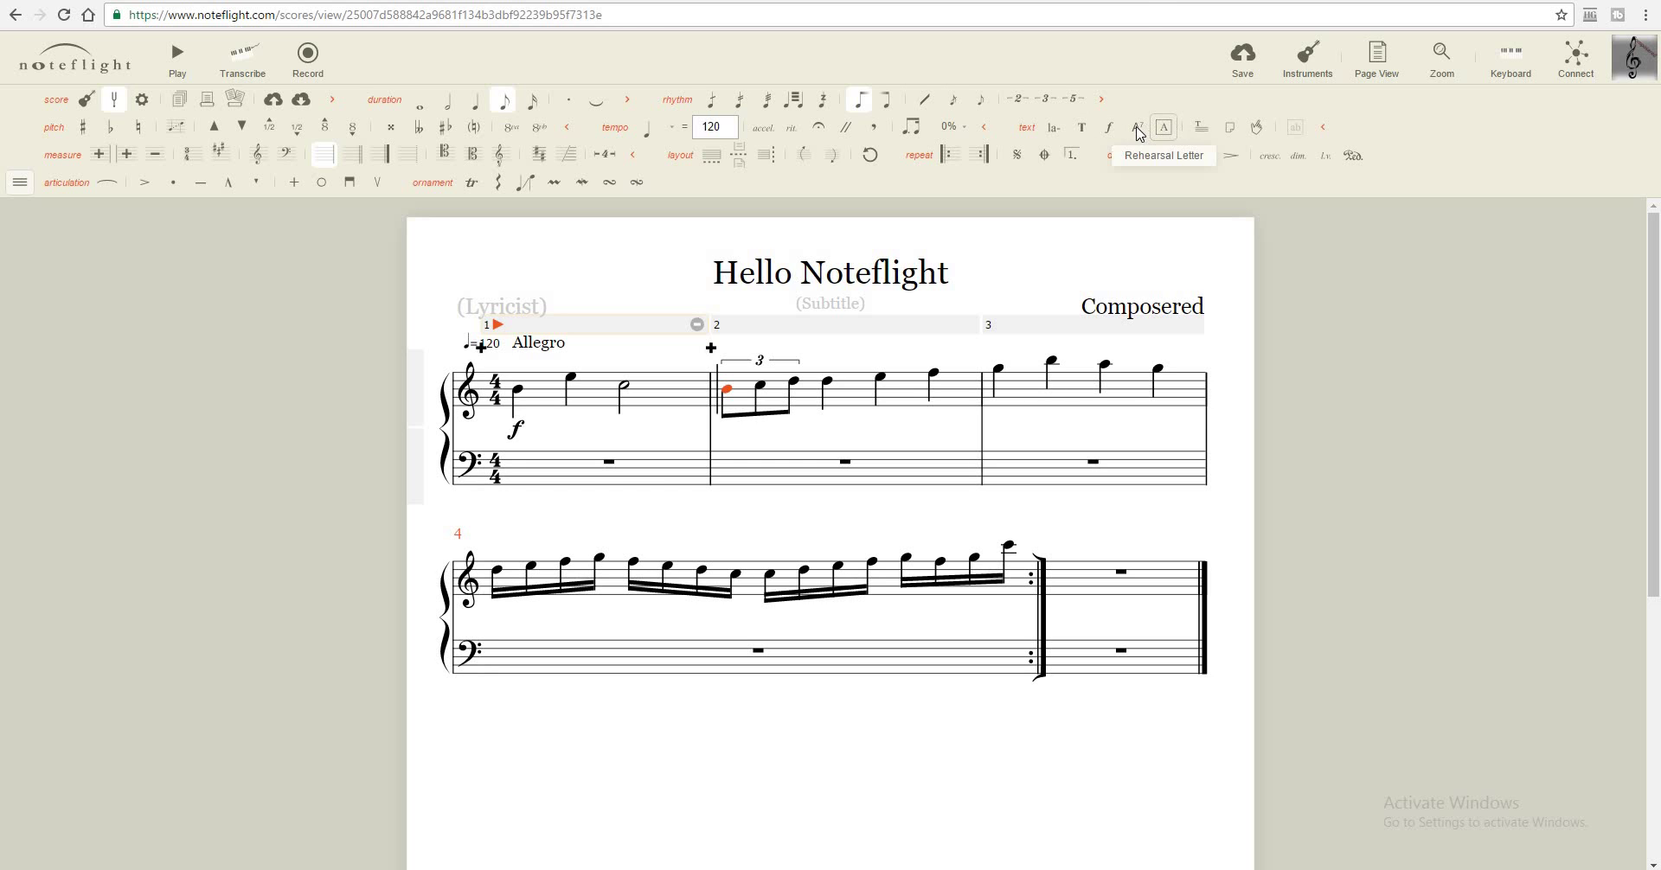
{"action": "left_click", "coordinate": [1085, 400]}
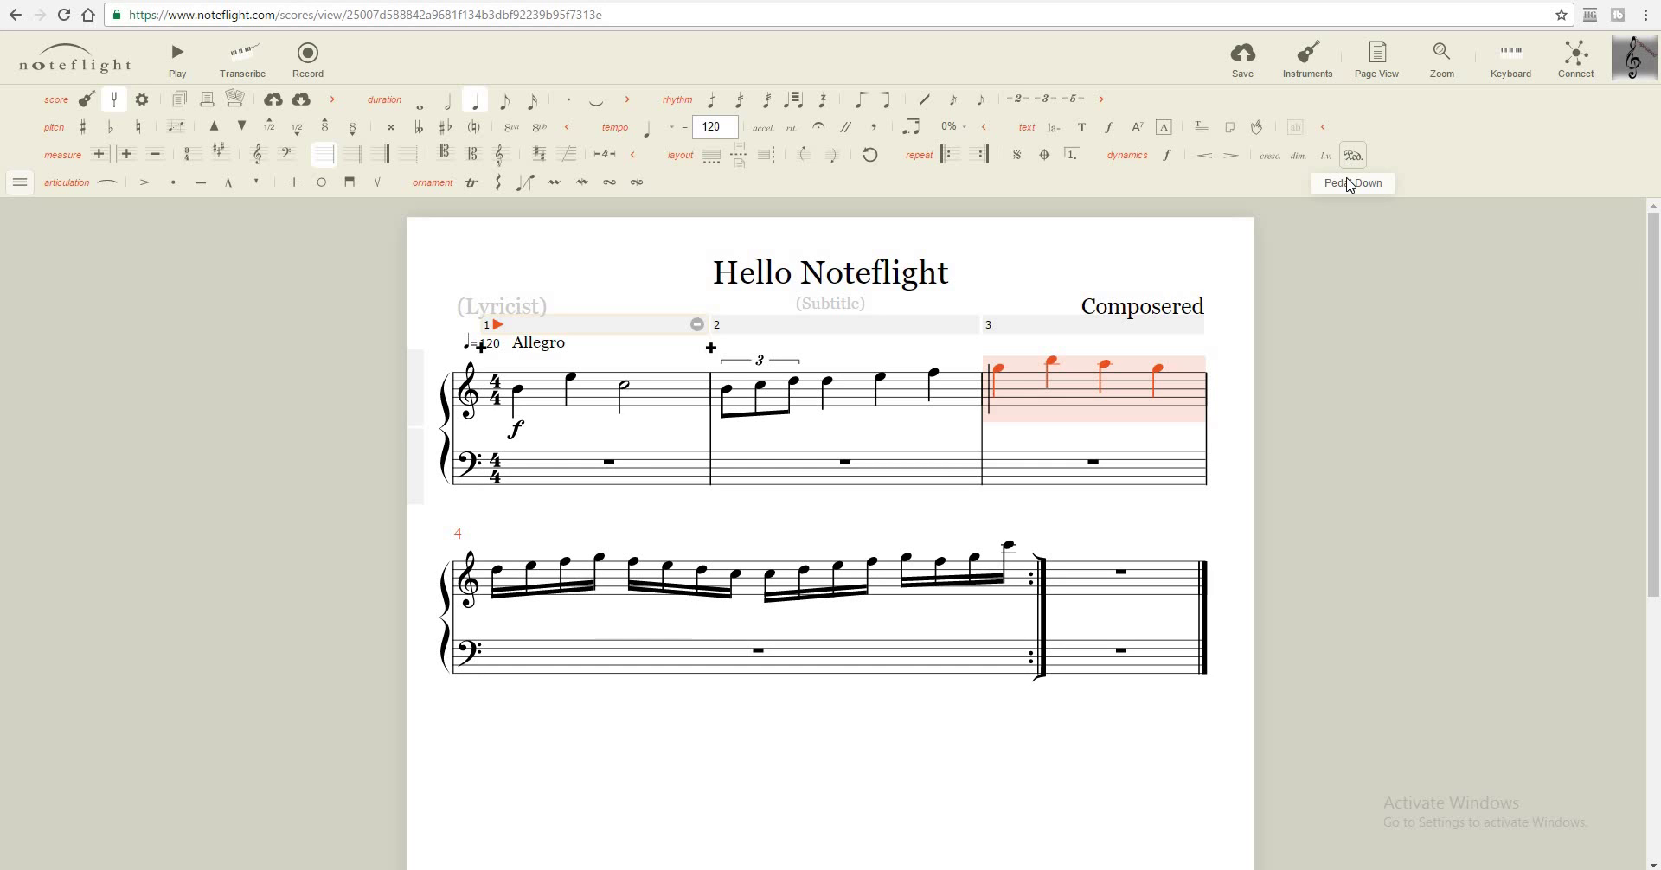
{"action": "left_click", "coordinate": [1066, 256]}
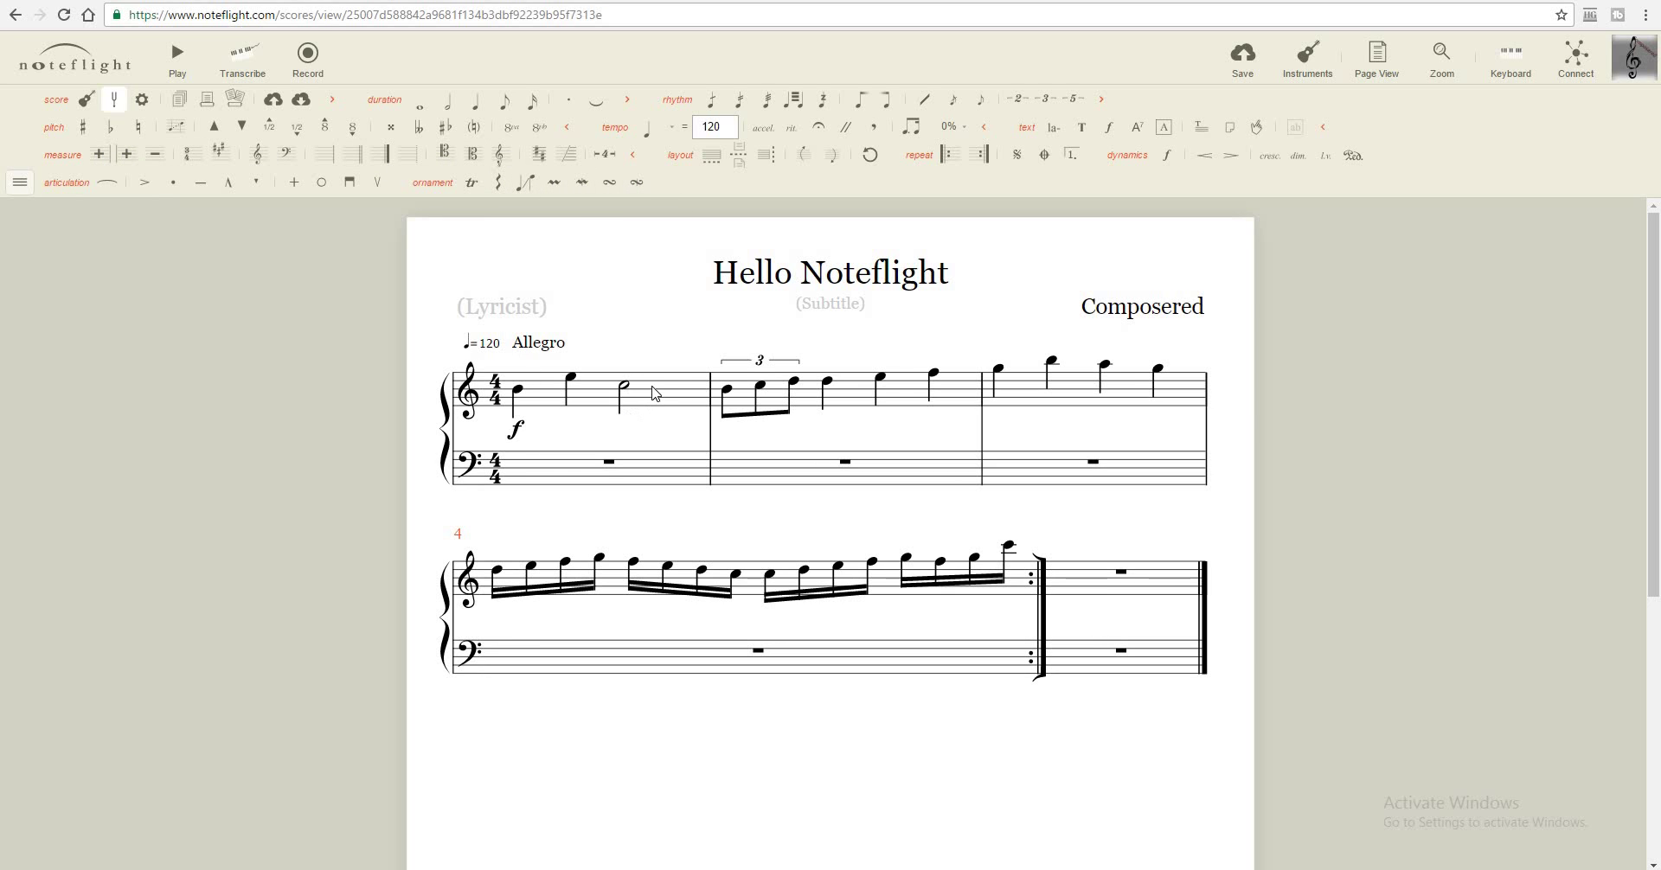
{"action": "left_click", "coordinate": [656, 425]}
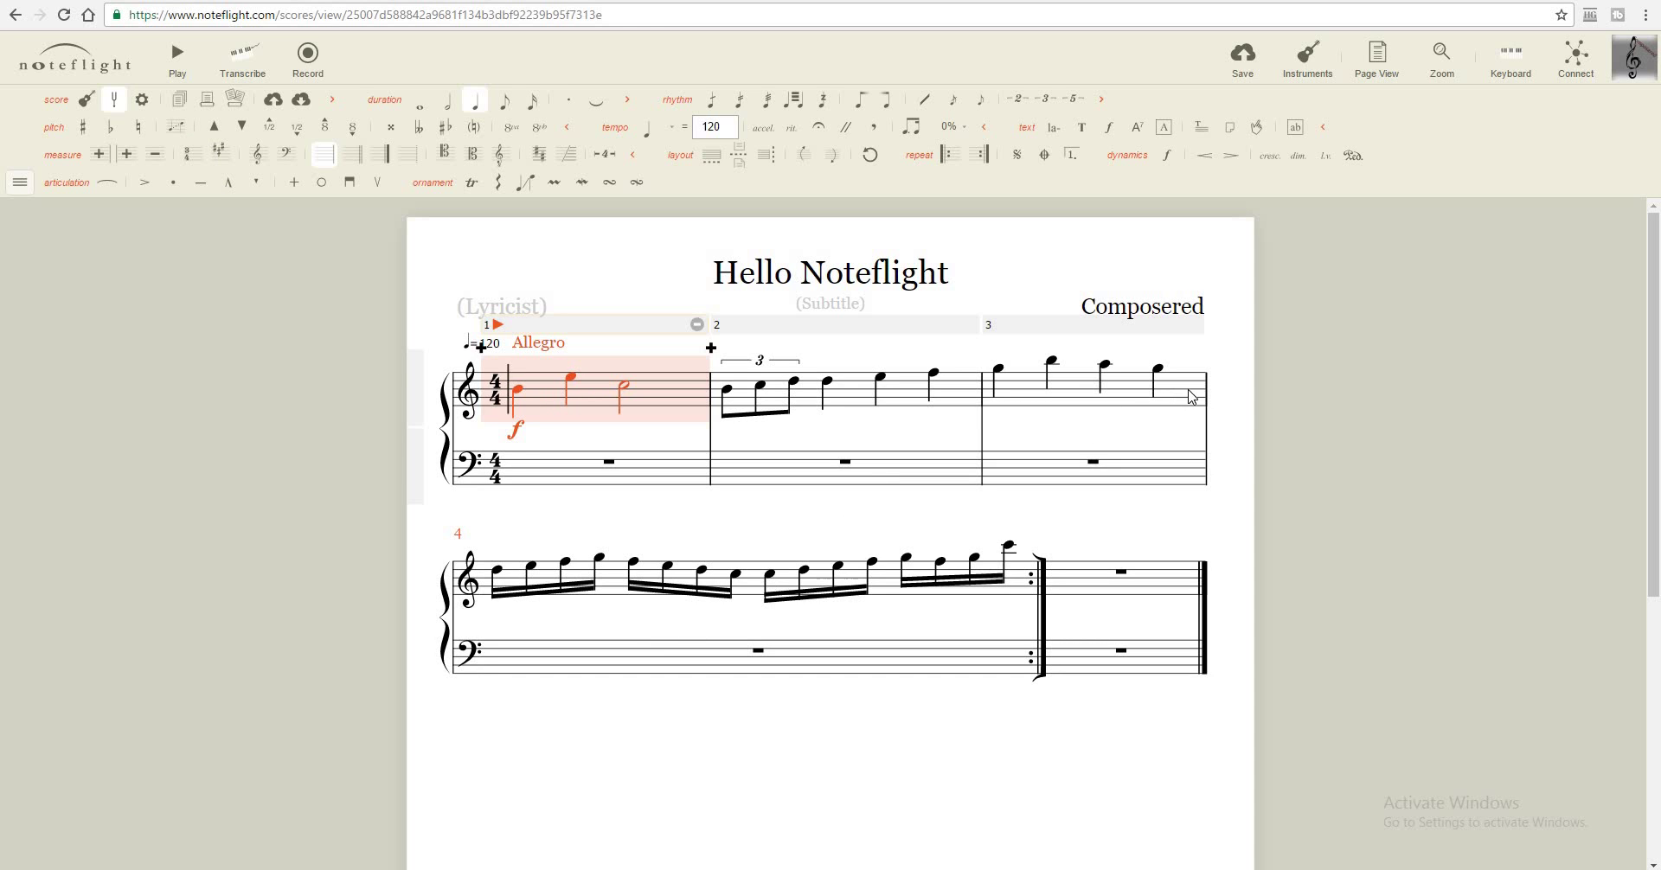
Insert an empty measure after measure 3
{"action": "left_click", "coordinate": [1190, 342]}
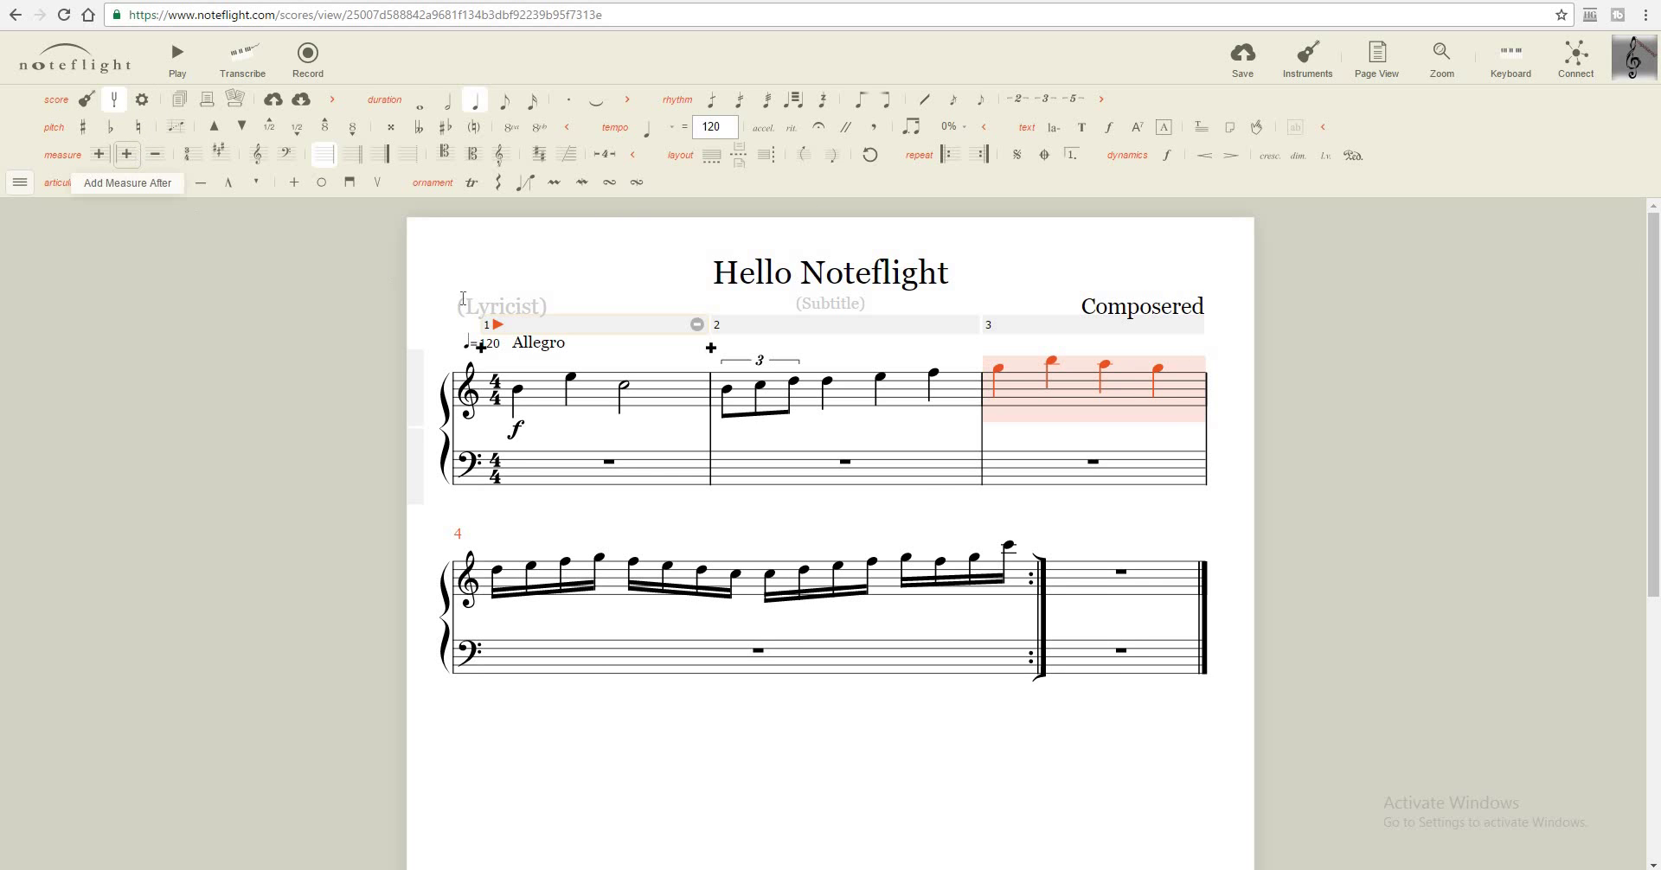
{"action": "left_click", "coordinate": [136, 156]}
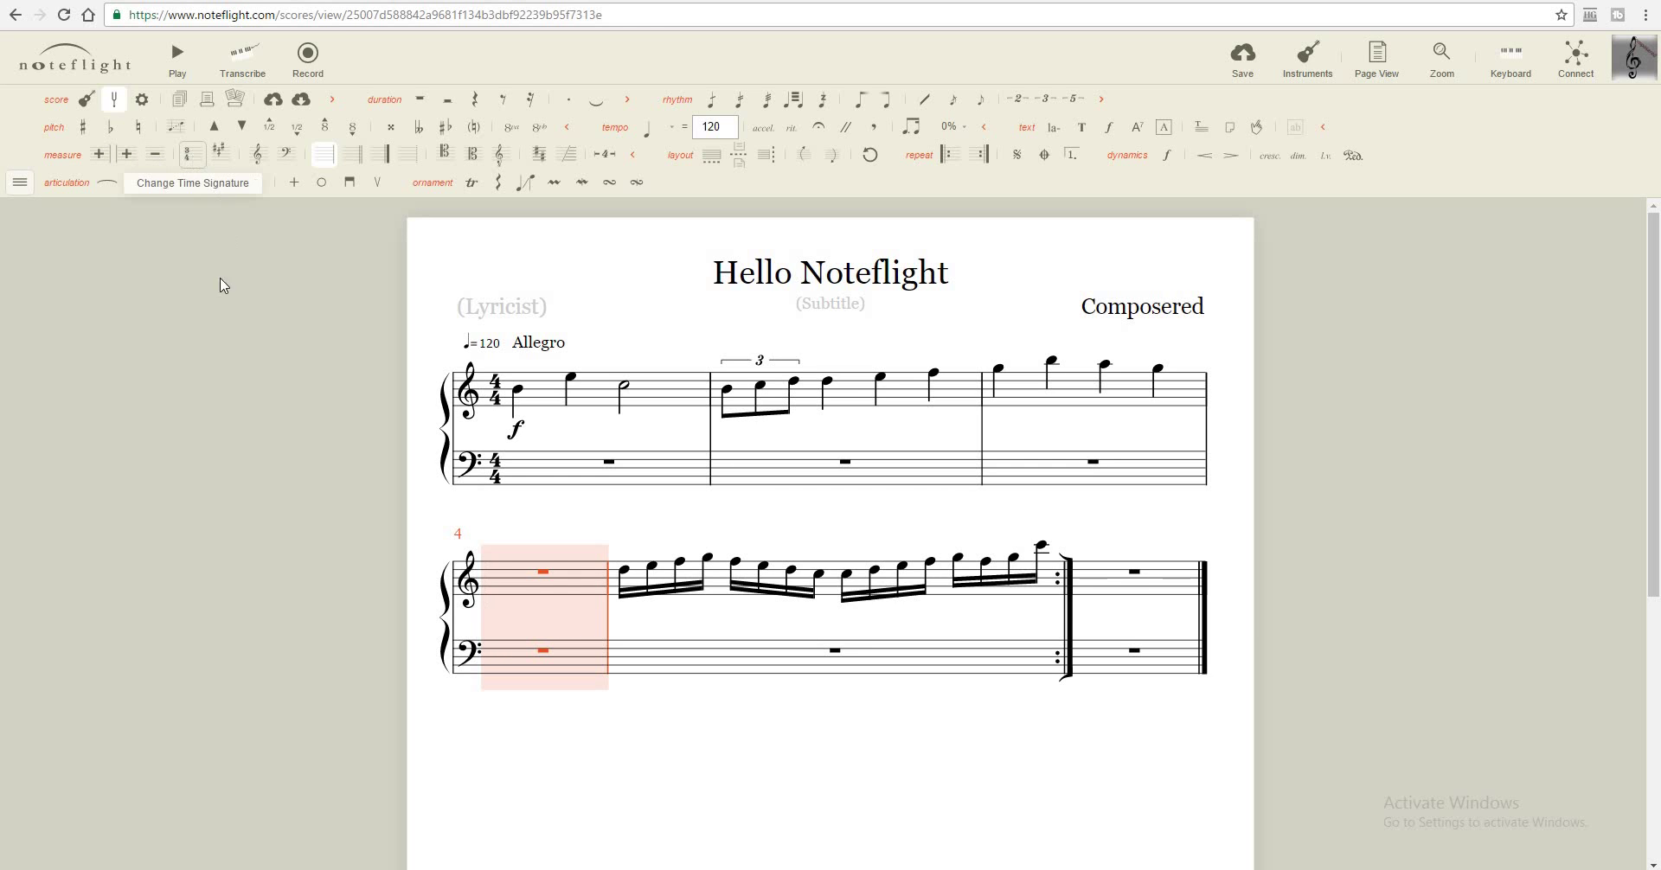
Examine the beat count, beat type and display options in the opening time signature's settings
{"action": "double_click", "coordinate": [497, 389]}
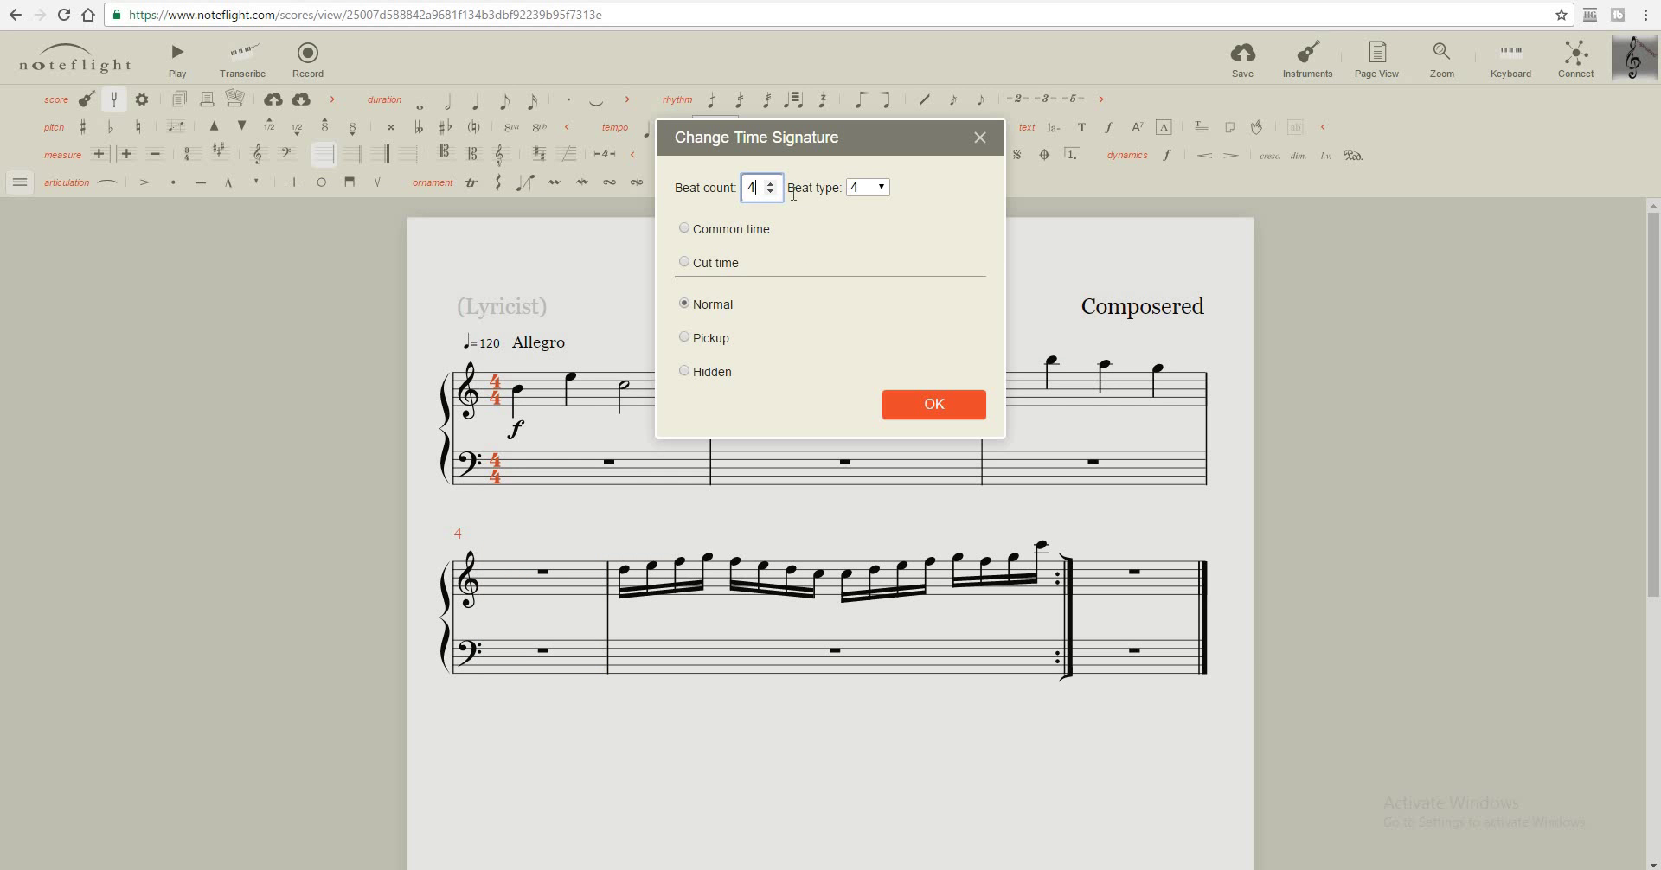
{"action": "left_click", "coordinate": [876, 188]}
{"action": "left_click", "coordinate": [876, 189]}
{"action": "left_click", "coordinate": [982, 150]}
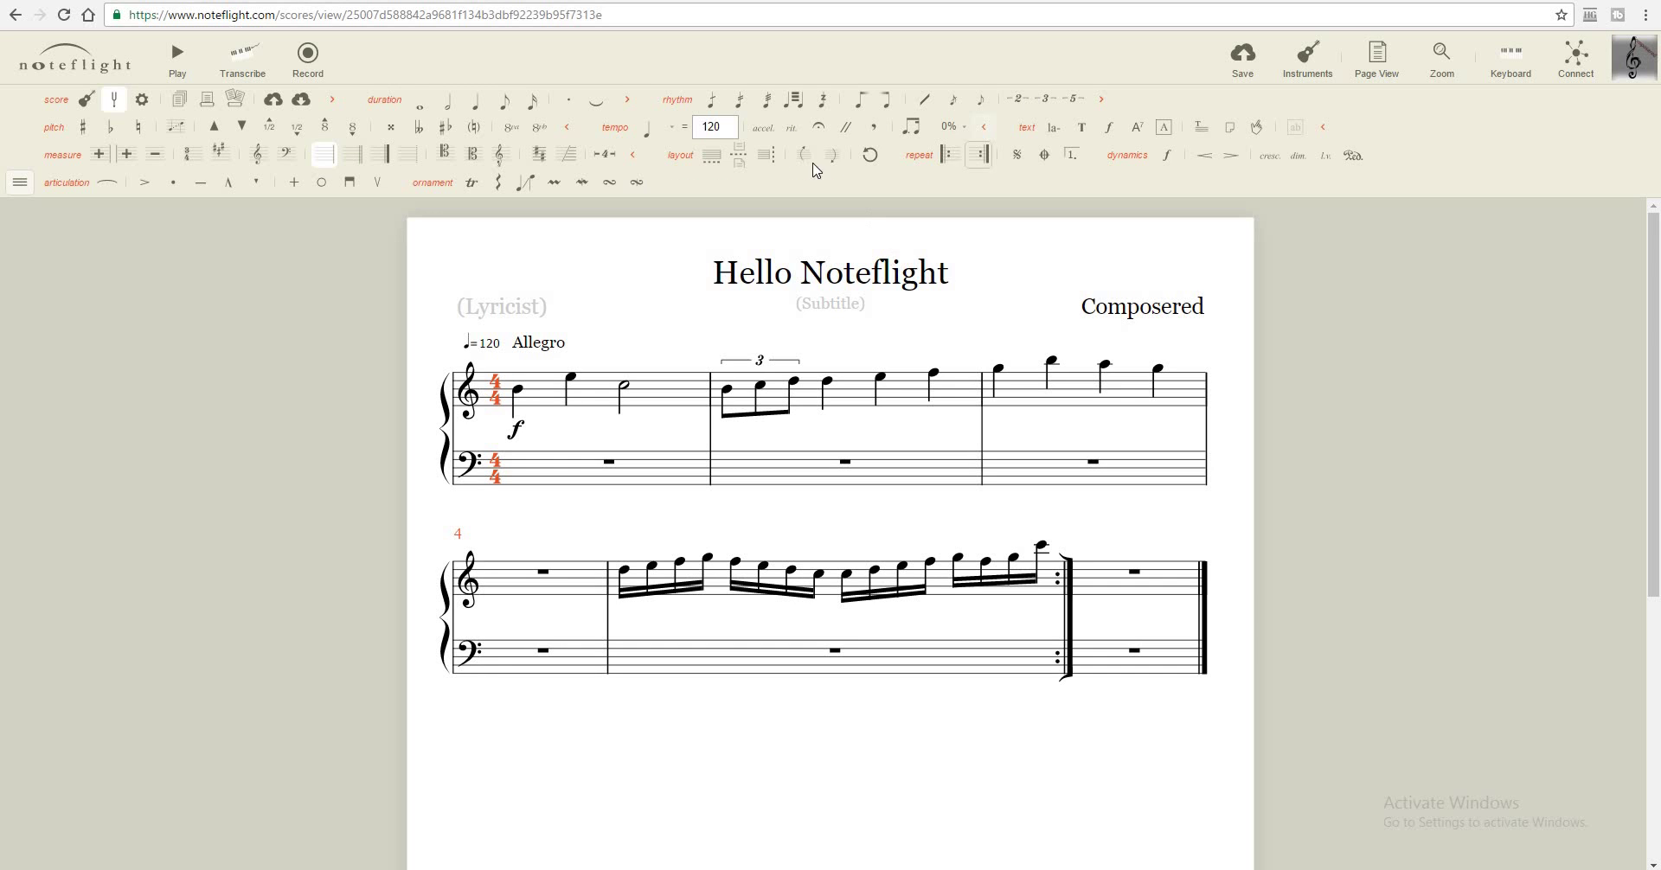
{"action": "double_click", "coordinate": [506, 398]}
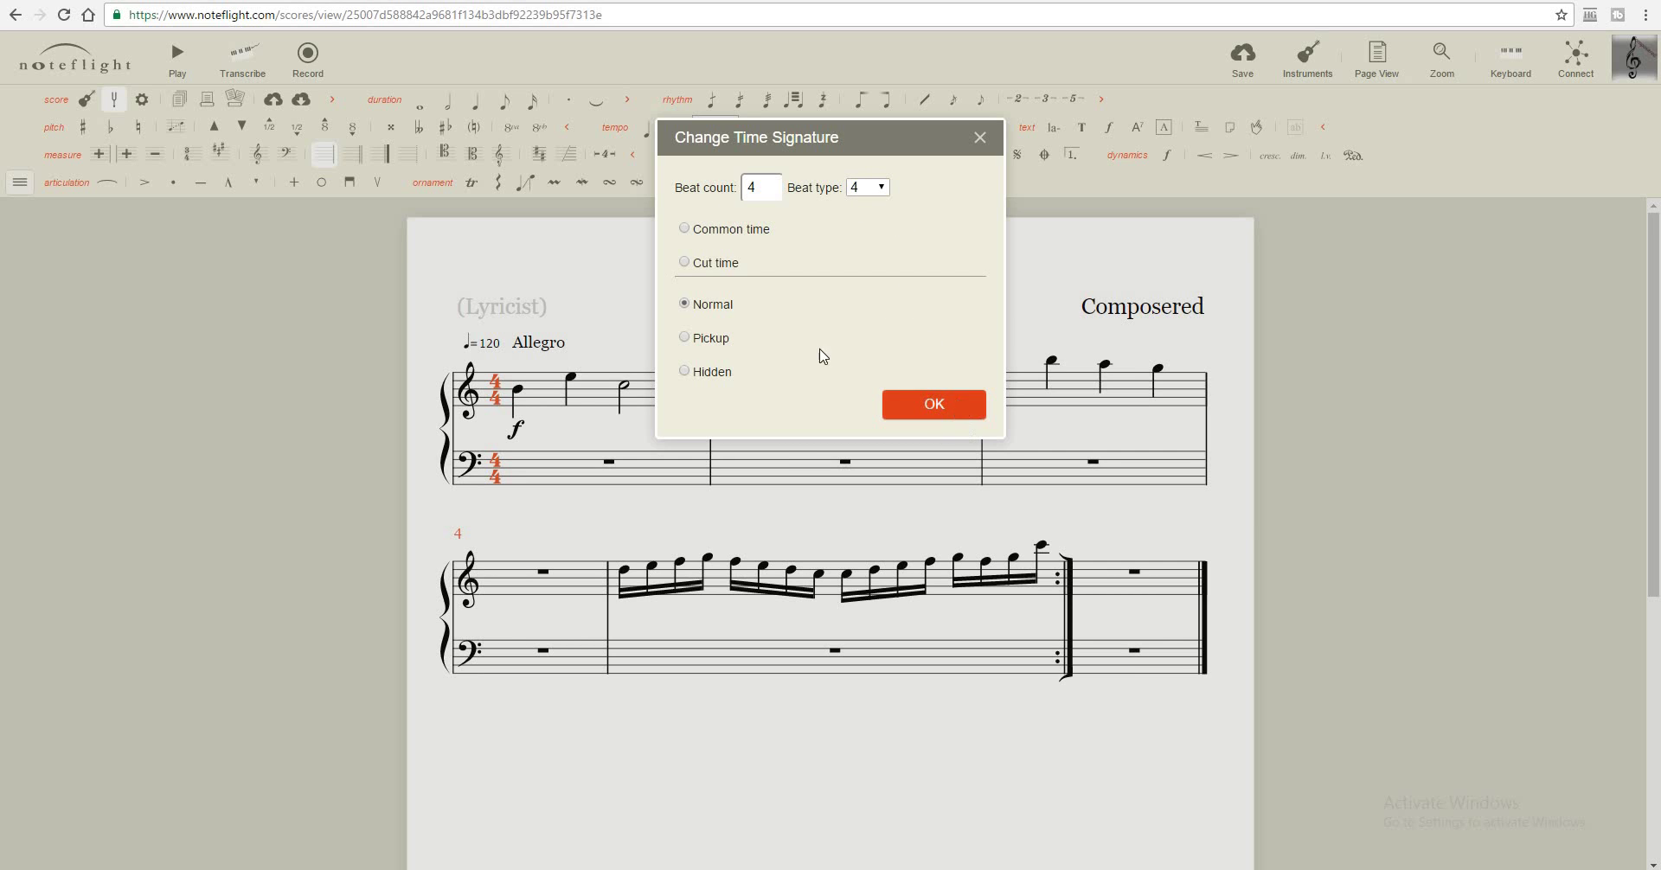
{"action": "key", "text": "Escape"}
{"action": "left_click", "coordinate": [501, 400], "text": "shift"}
{"action": "left_click", "coordinate": [501, 397]}
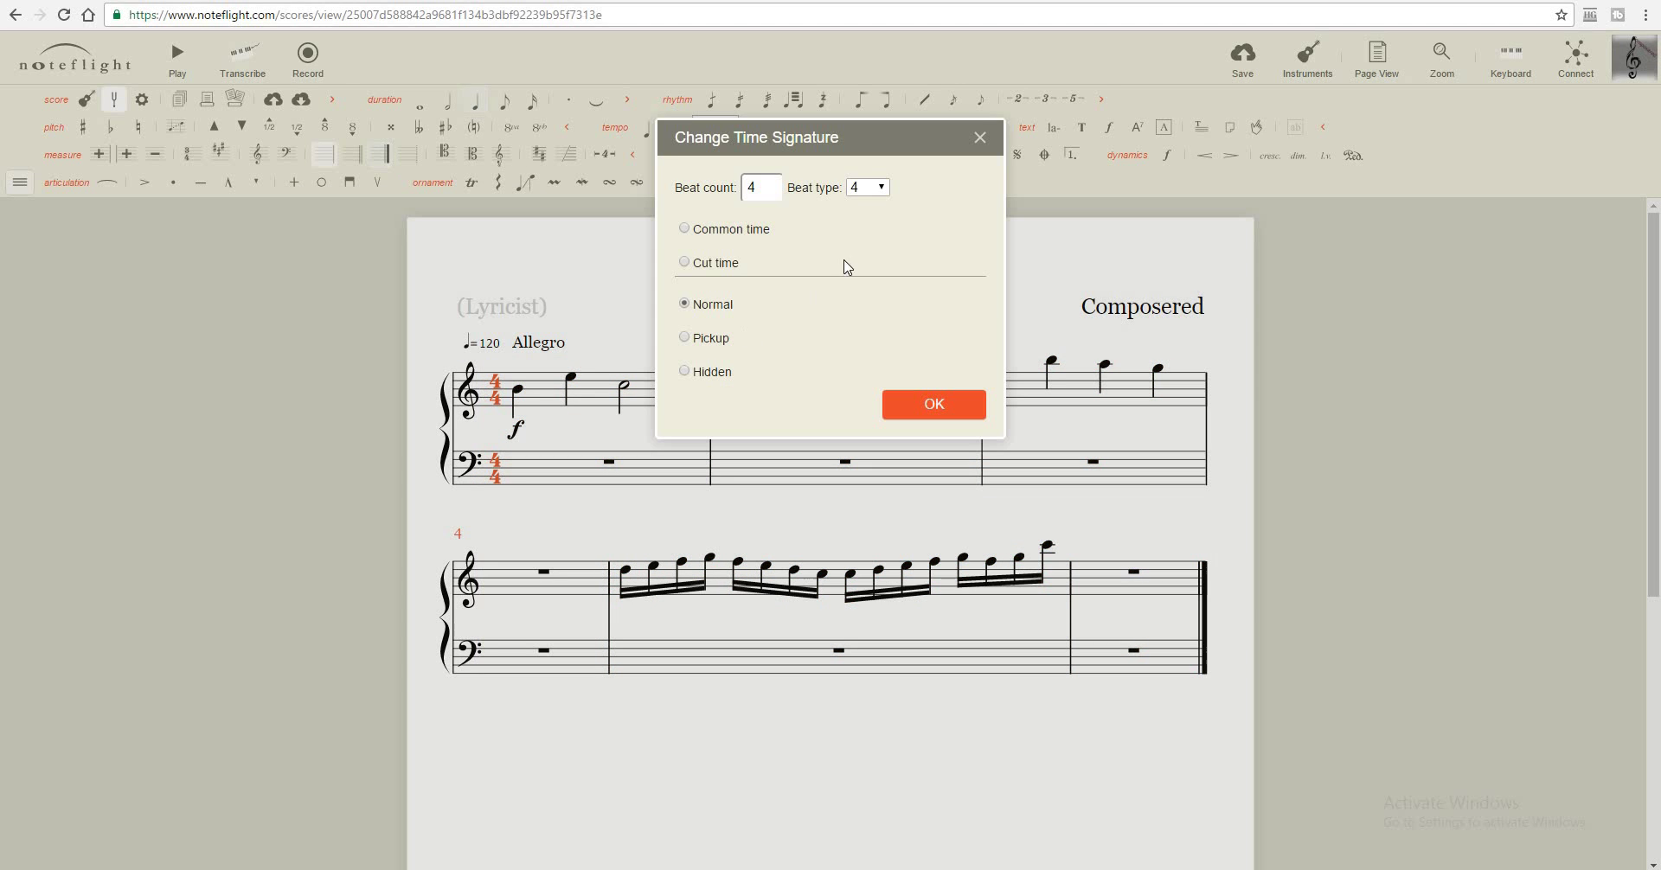
{"action": "left_click", "coordinate": [980, 137]}
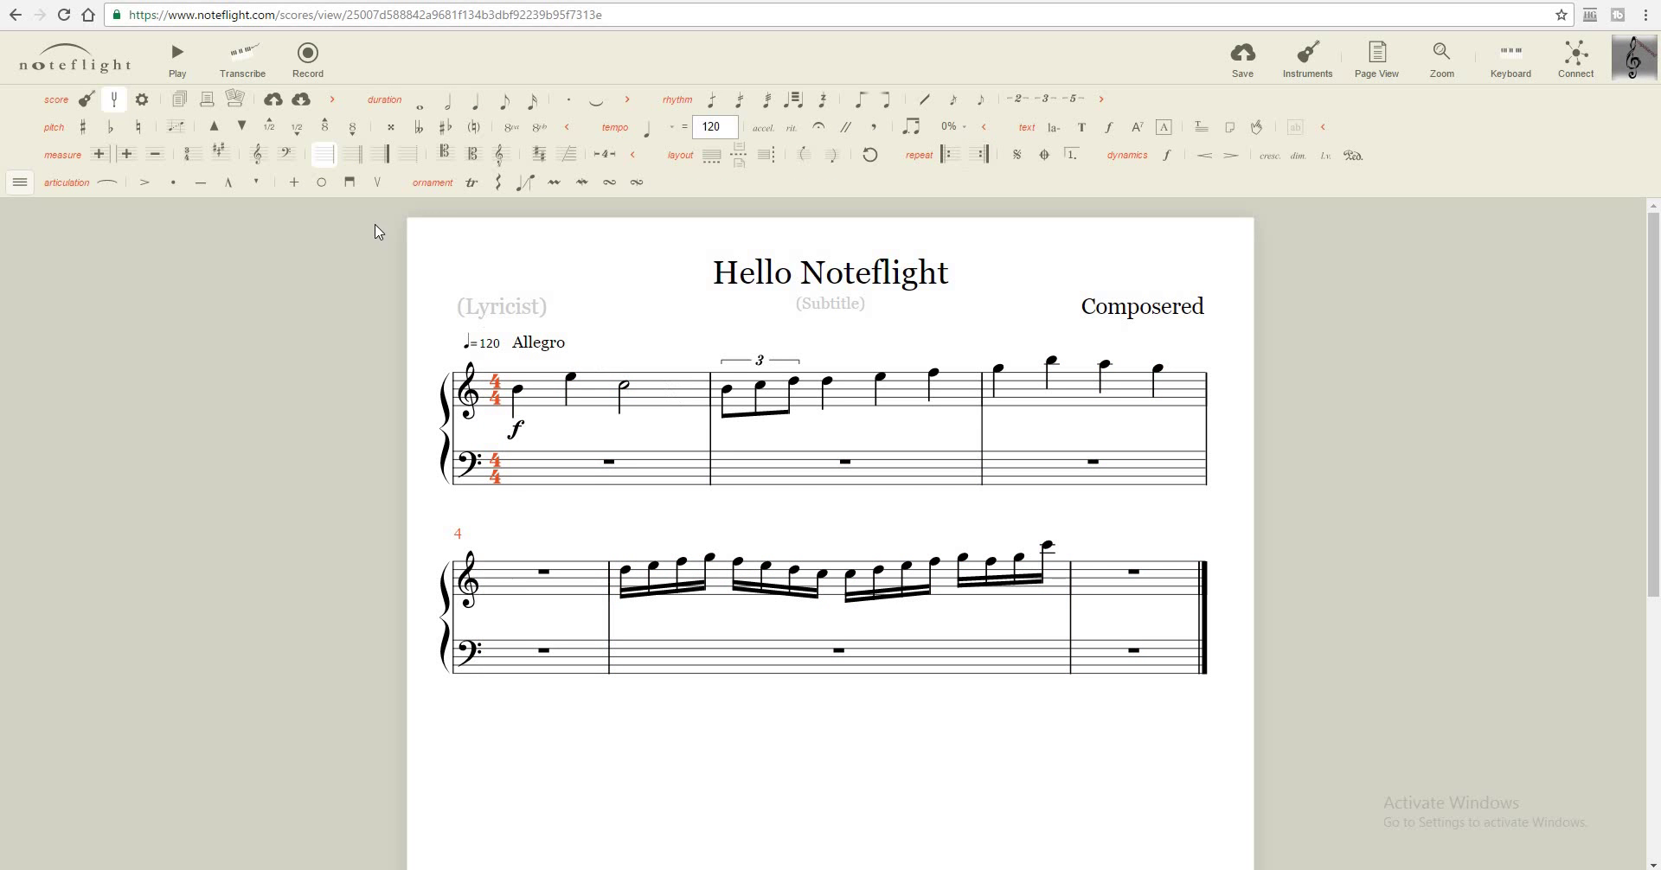
Review the time signature options for the first treble measure, close them unchanged and clear the selection
{"action": "left_click", "coordinate": [189, 156]}
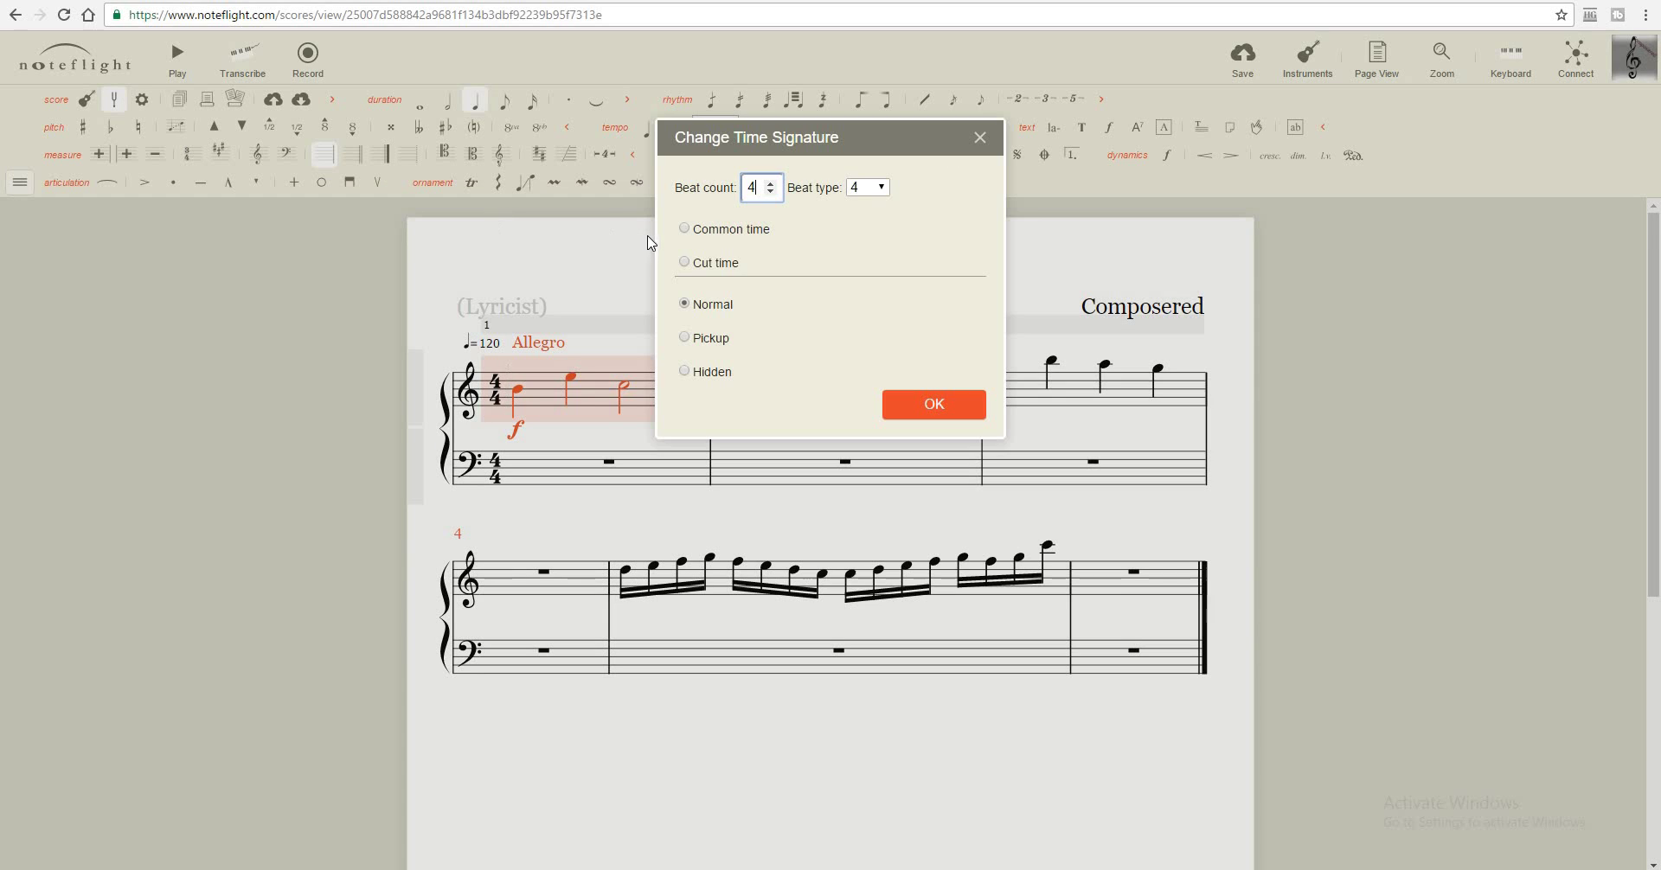
{"action": "left_click", "coordinate": [980, 138]}
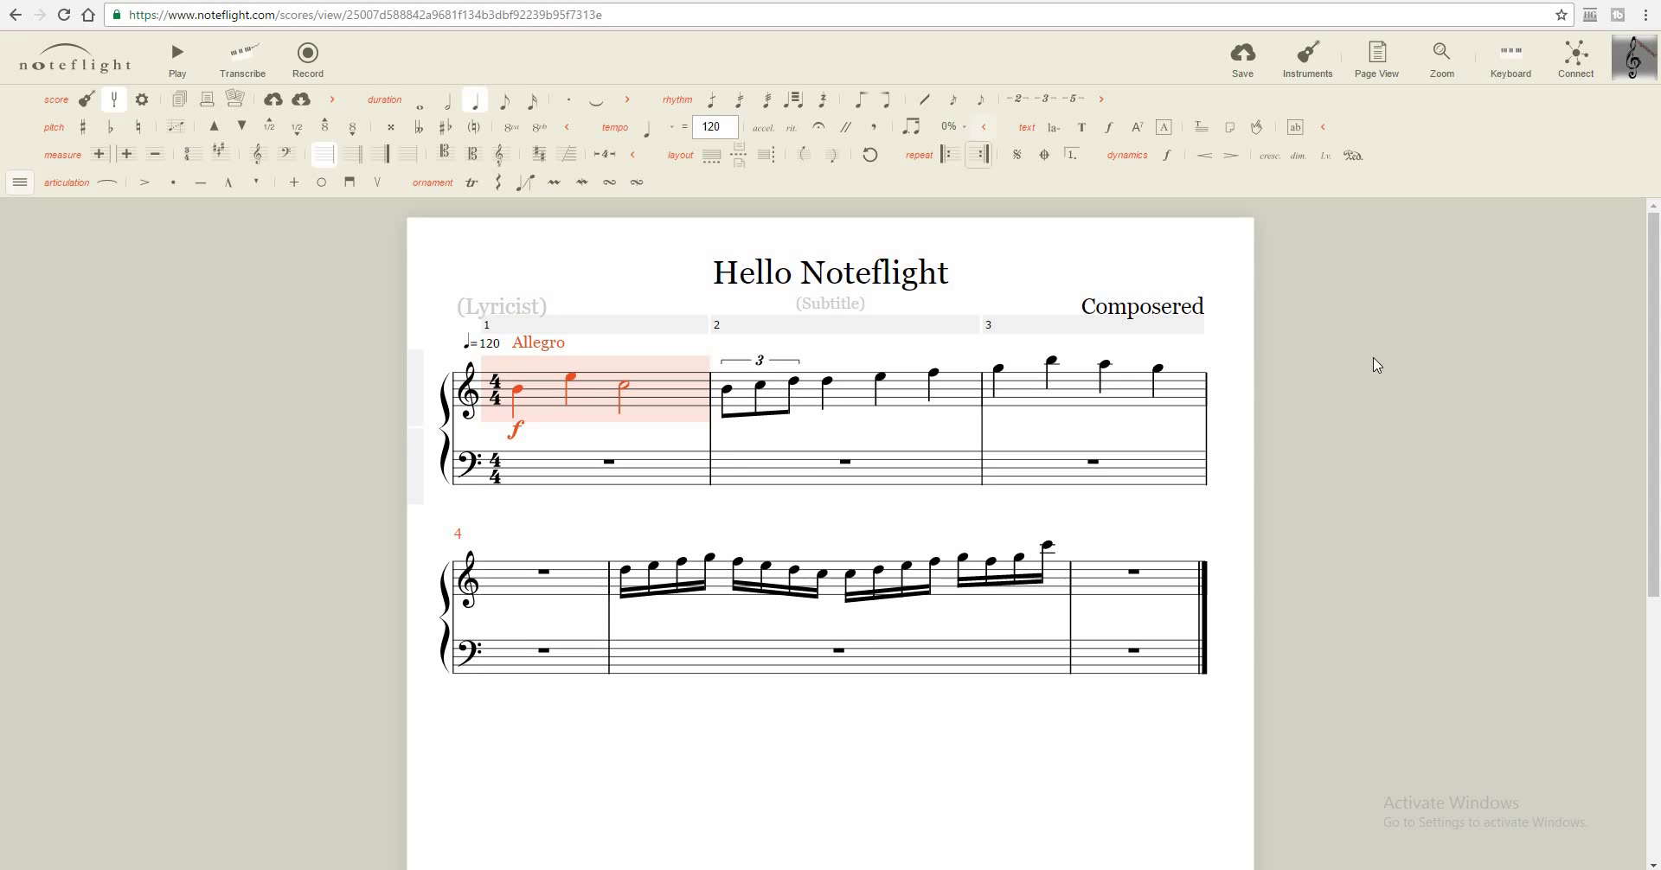
{"action": "key", "text": "Escape"}
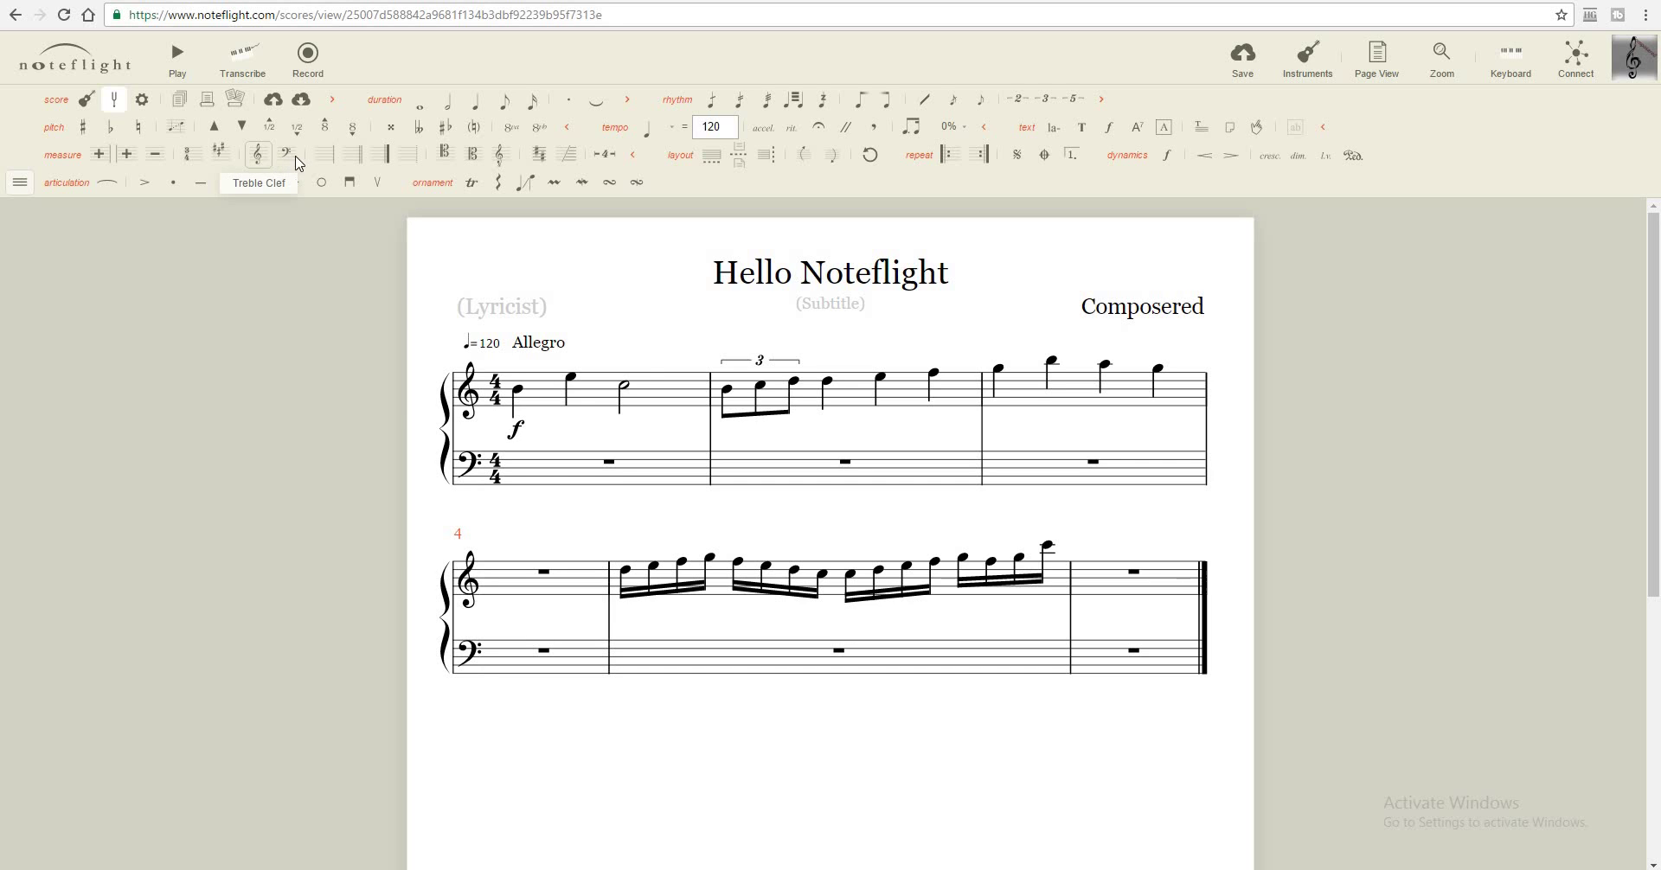
Try a double barline between measures 1 and 2 and restore the single barline
{"action": "left_click", "coordinate": [711, 428]}
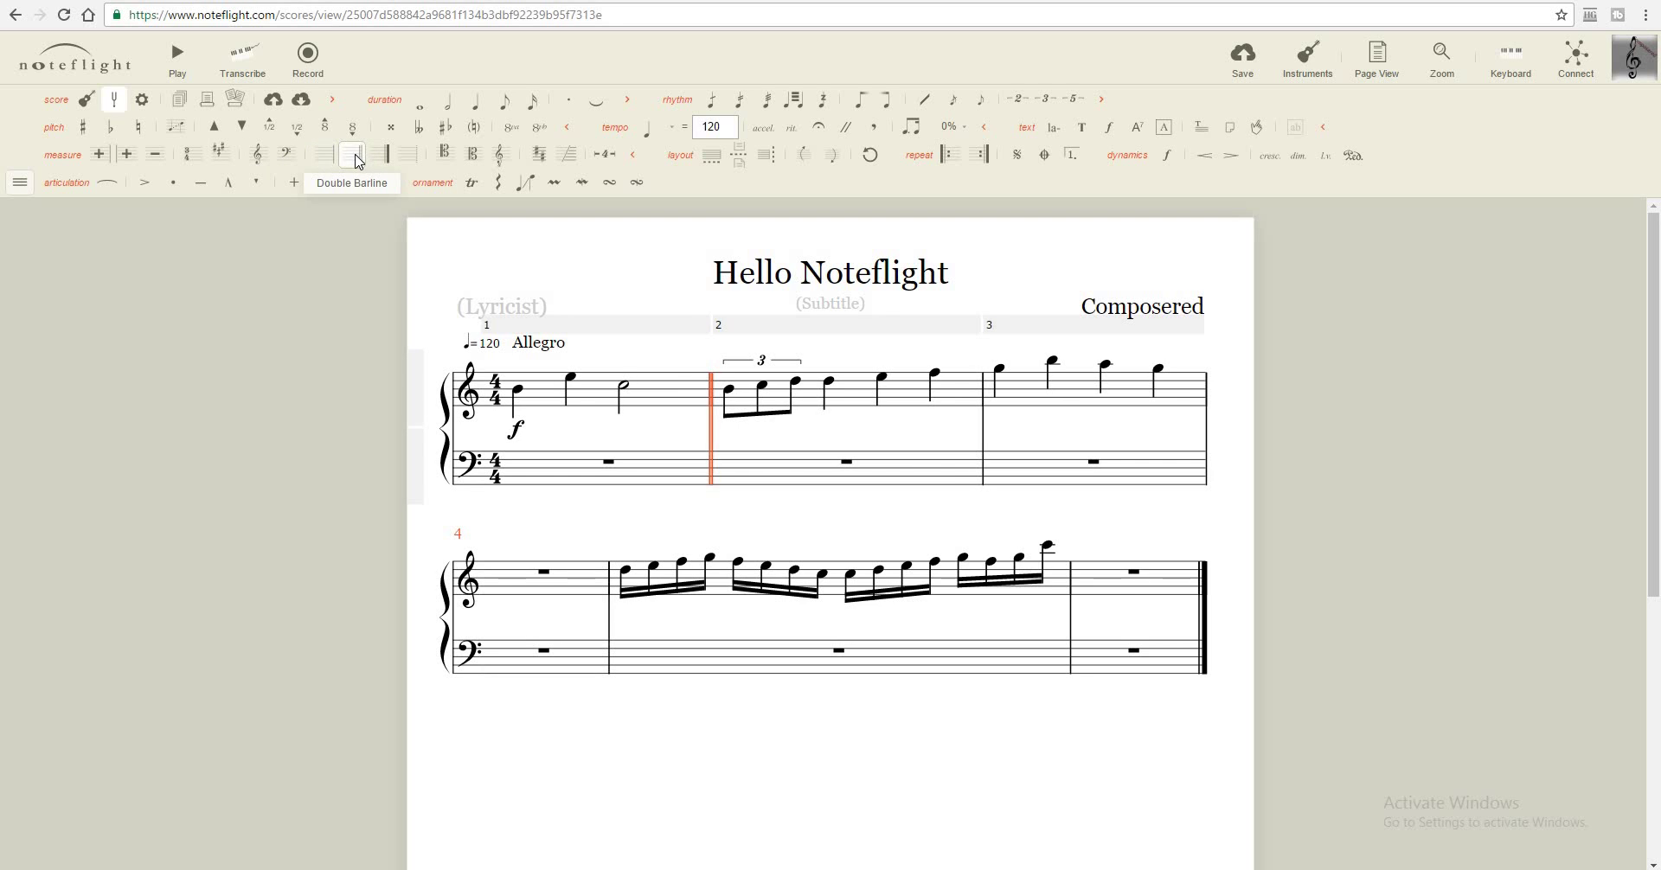
{"action": "left_click", "coordinate": [323, 155]}
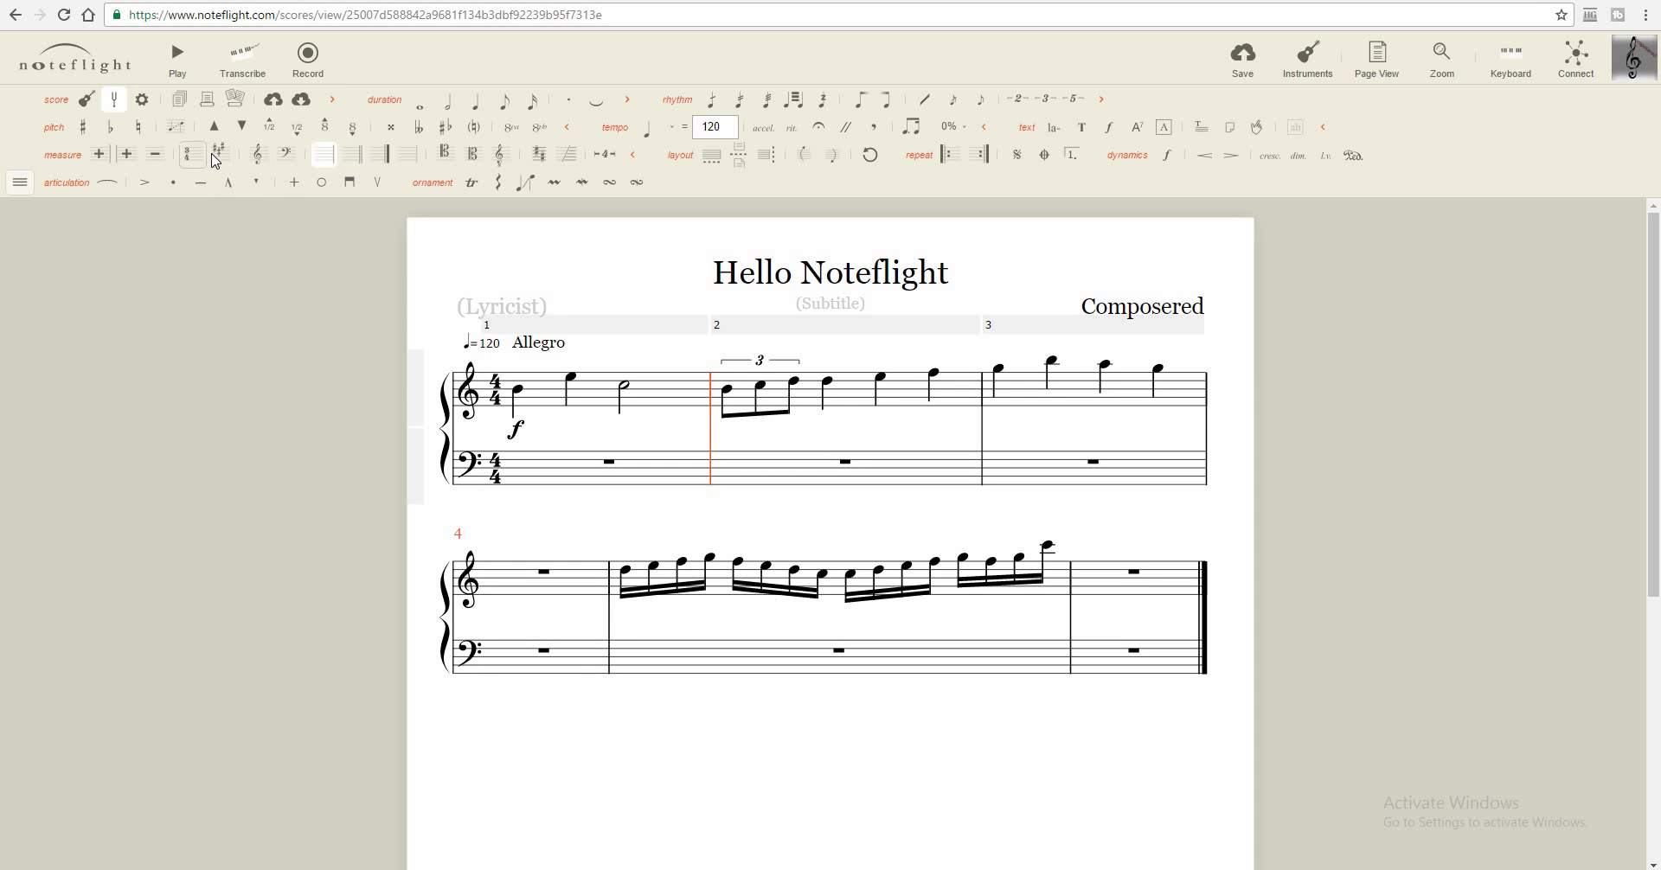
Preview the A major key signature for the entire treble staff, dismiss the choices without applying and clear the selection
{"action": "key", "text": "ctrl+a"}
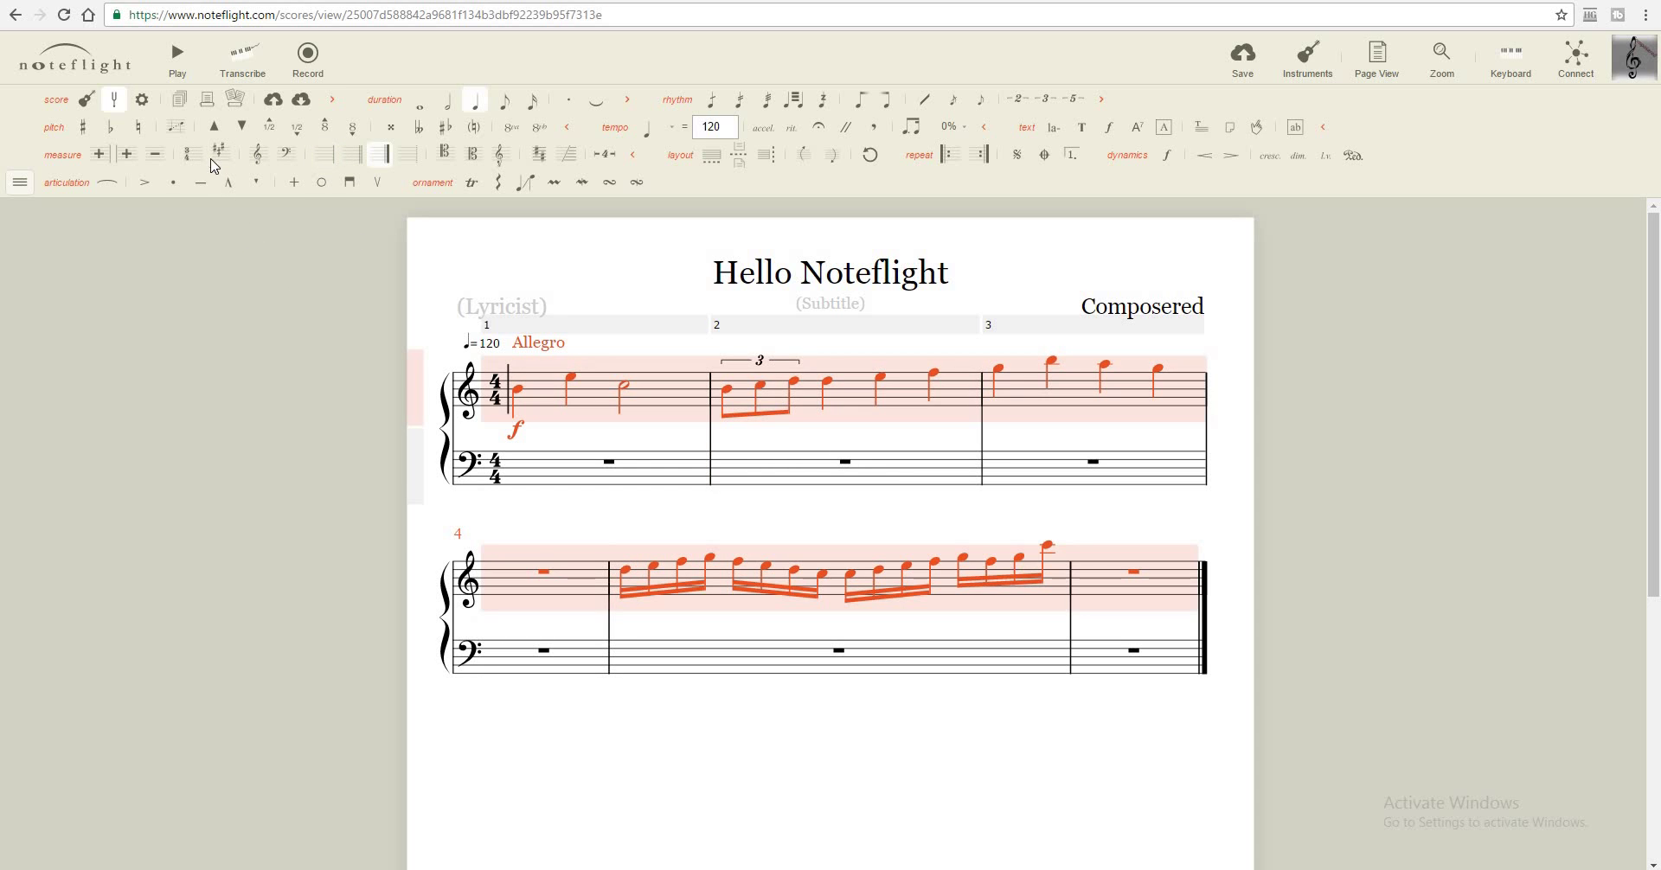
{"action": "left_click", "coordinate": [216, 154]}
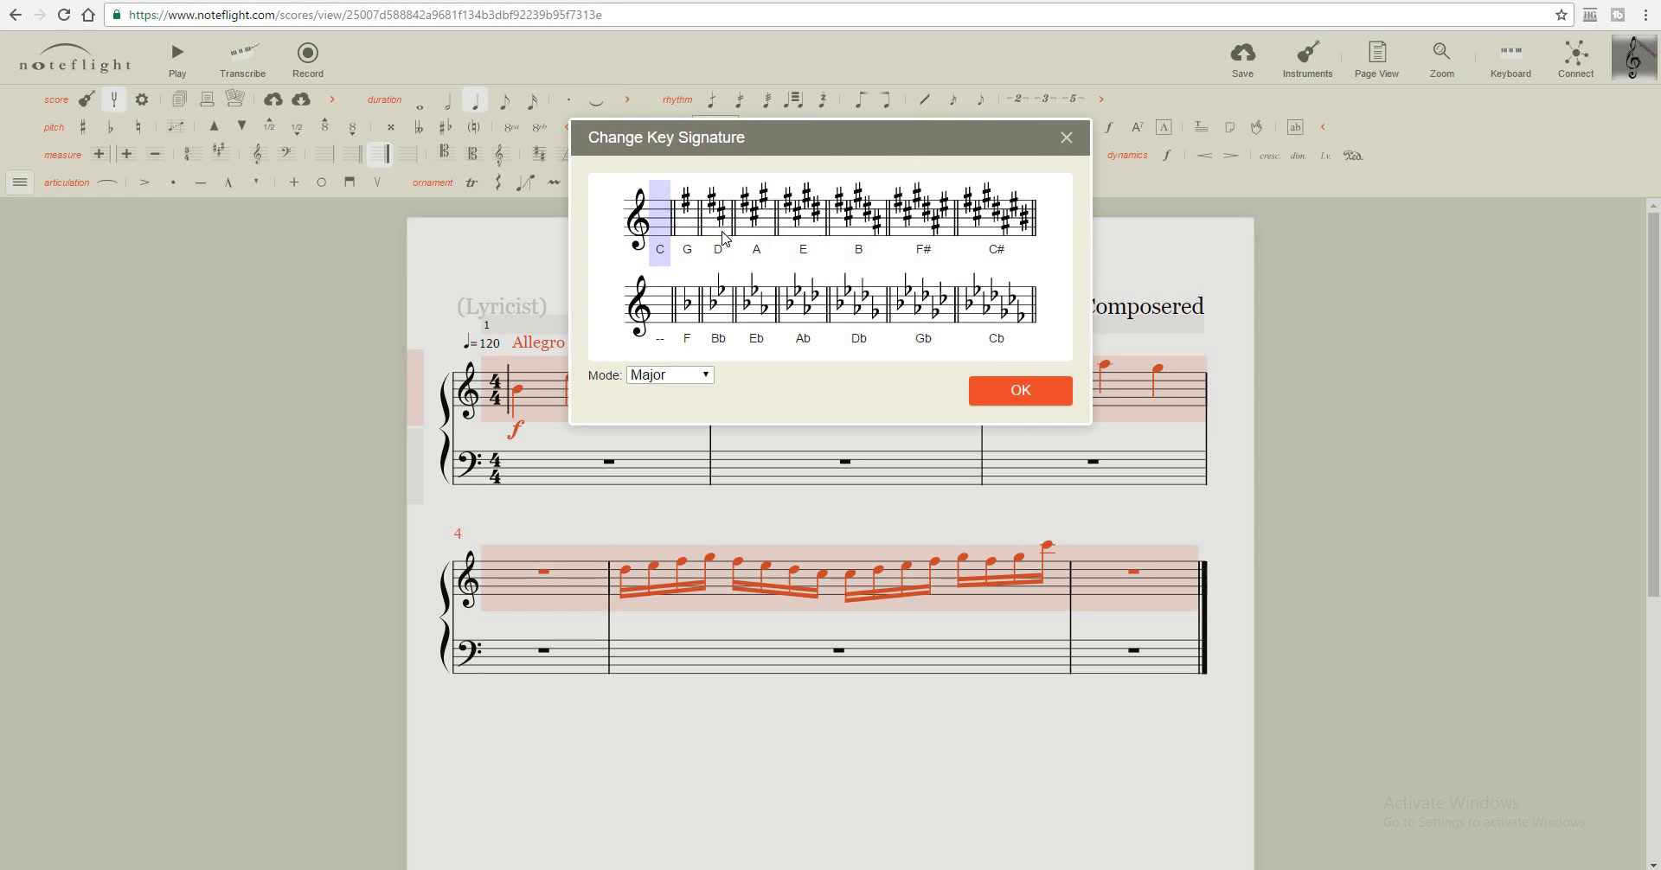
{"action": "left_click_drag", "start_coordinate": [768, 241], "coordinate": [757, 344]}
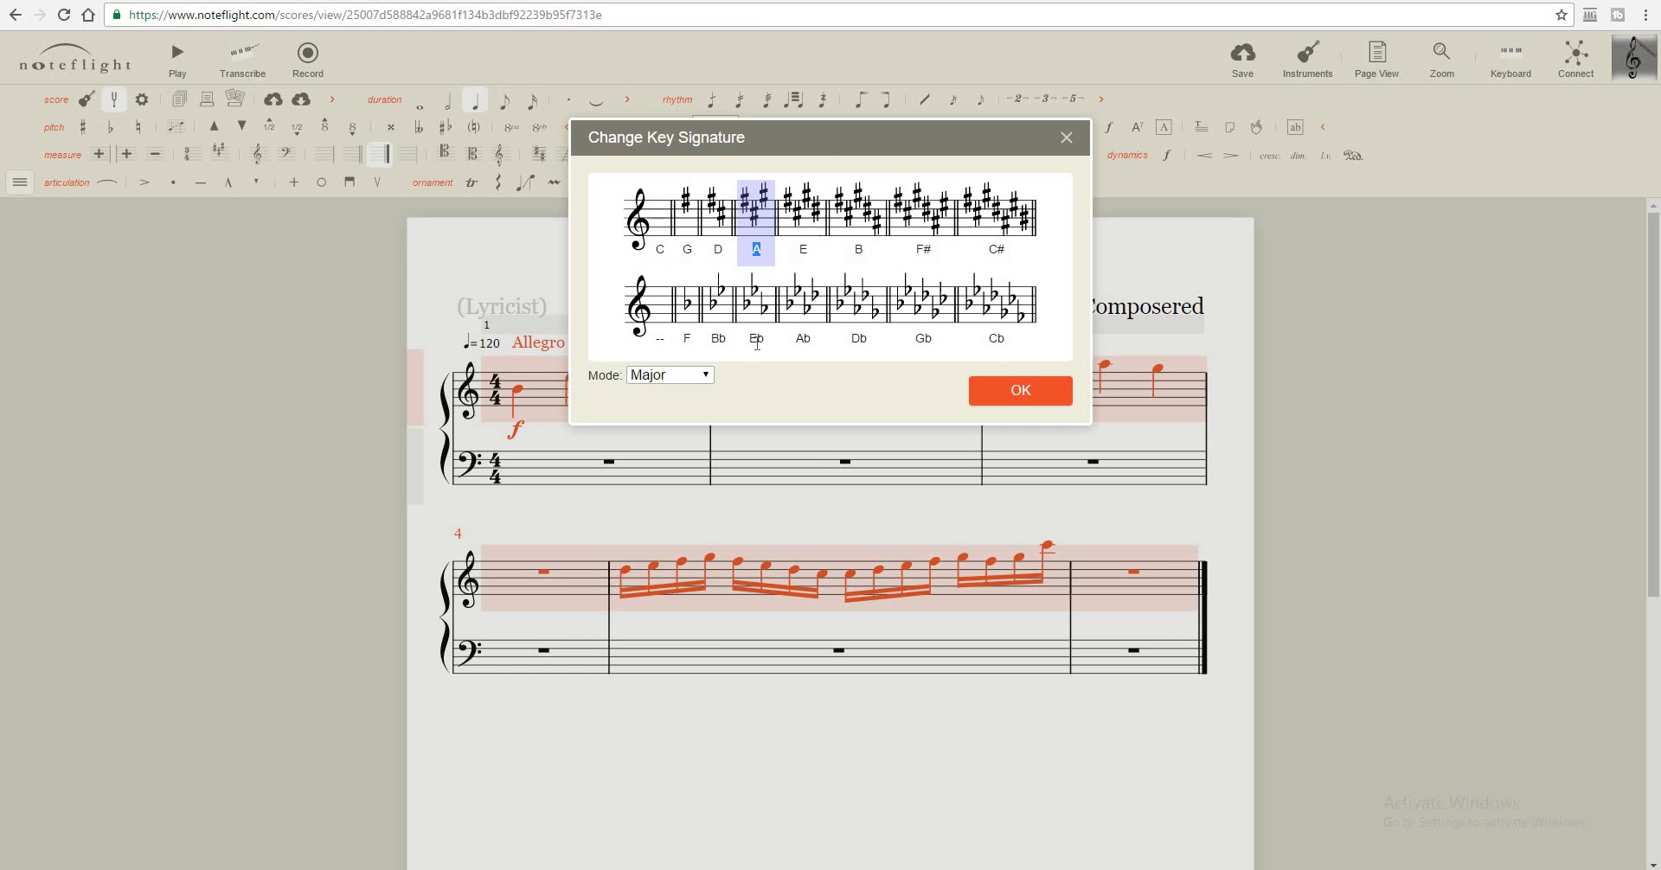
{"action": "left_click", "coordinate": [660, 232]}
{"action": "key", "text": "Escape"}
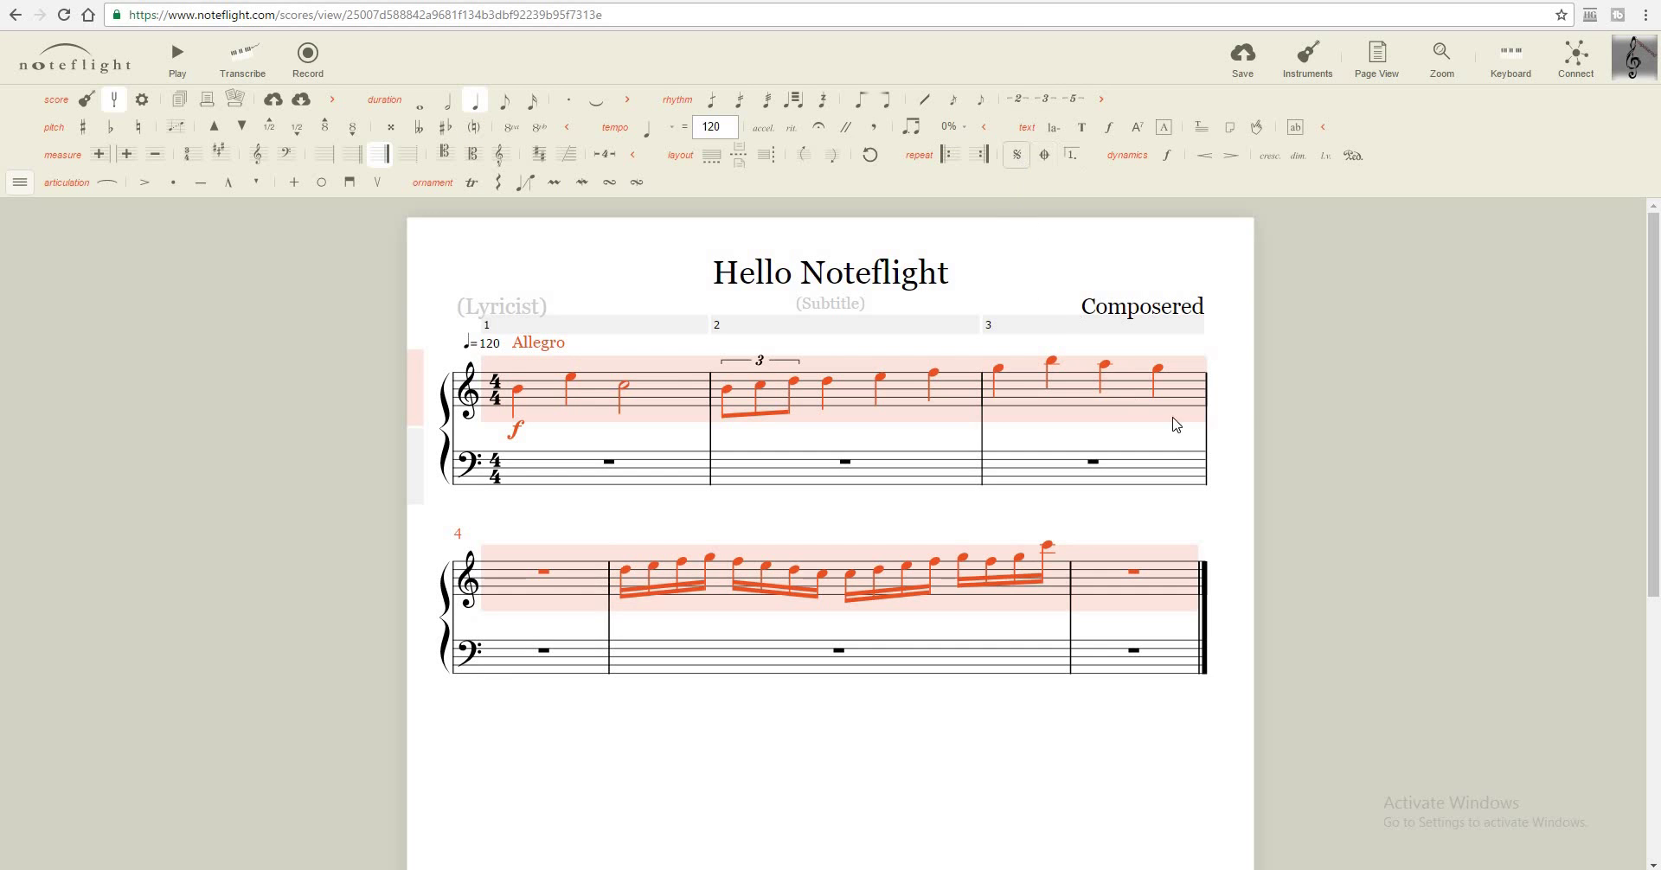
{"action": "left_click", "coordinate": [1237, 407]}
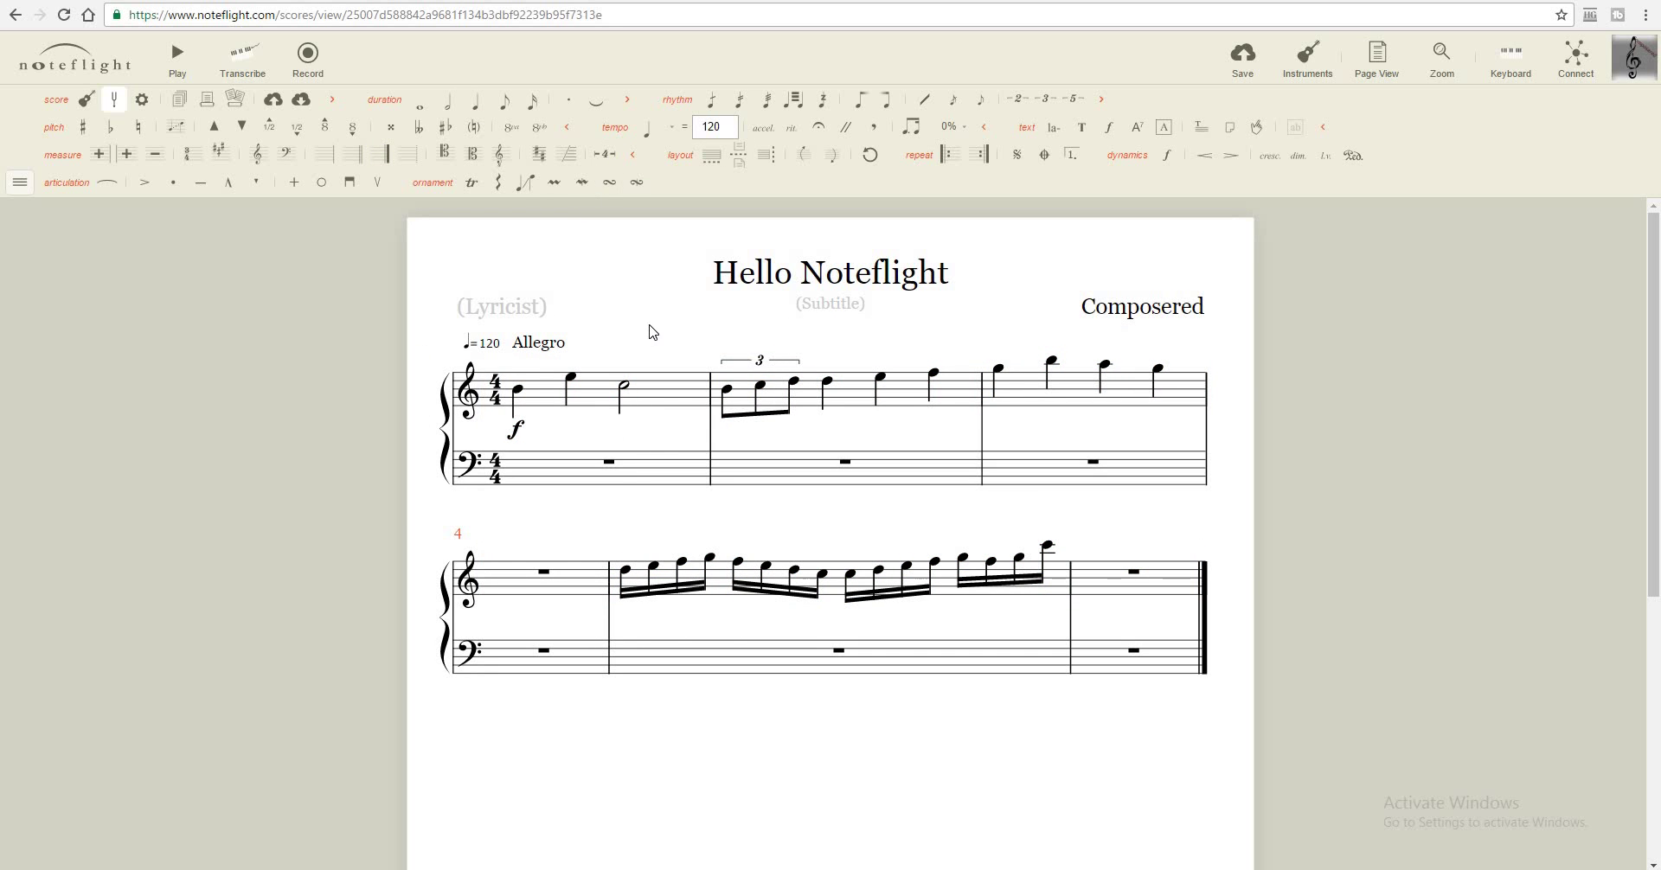
Try to turn the empty bass-staff measures 1 to 3 into a multiple measure rest
{"action": "left_click", "coordinate": [738, 473]}
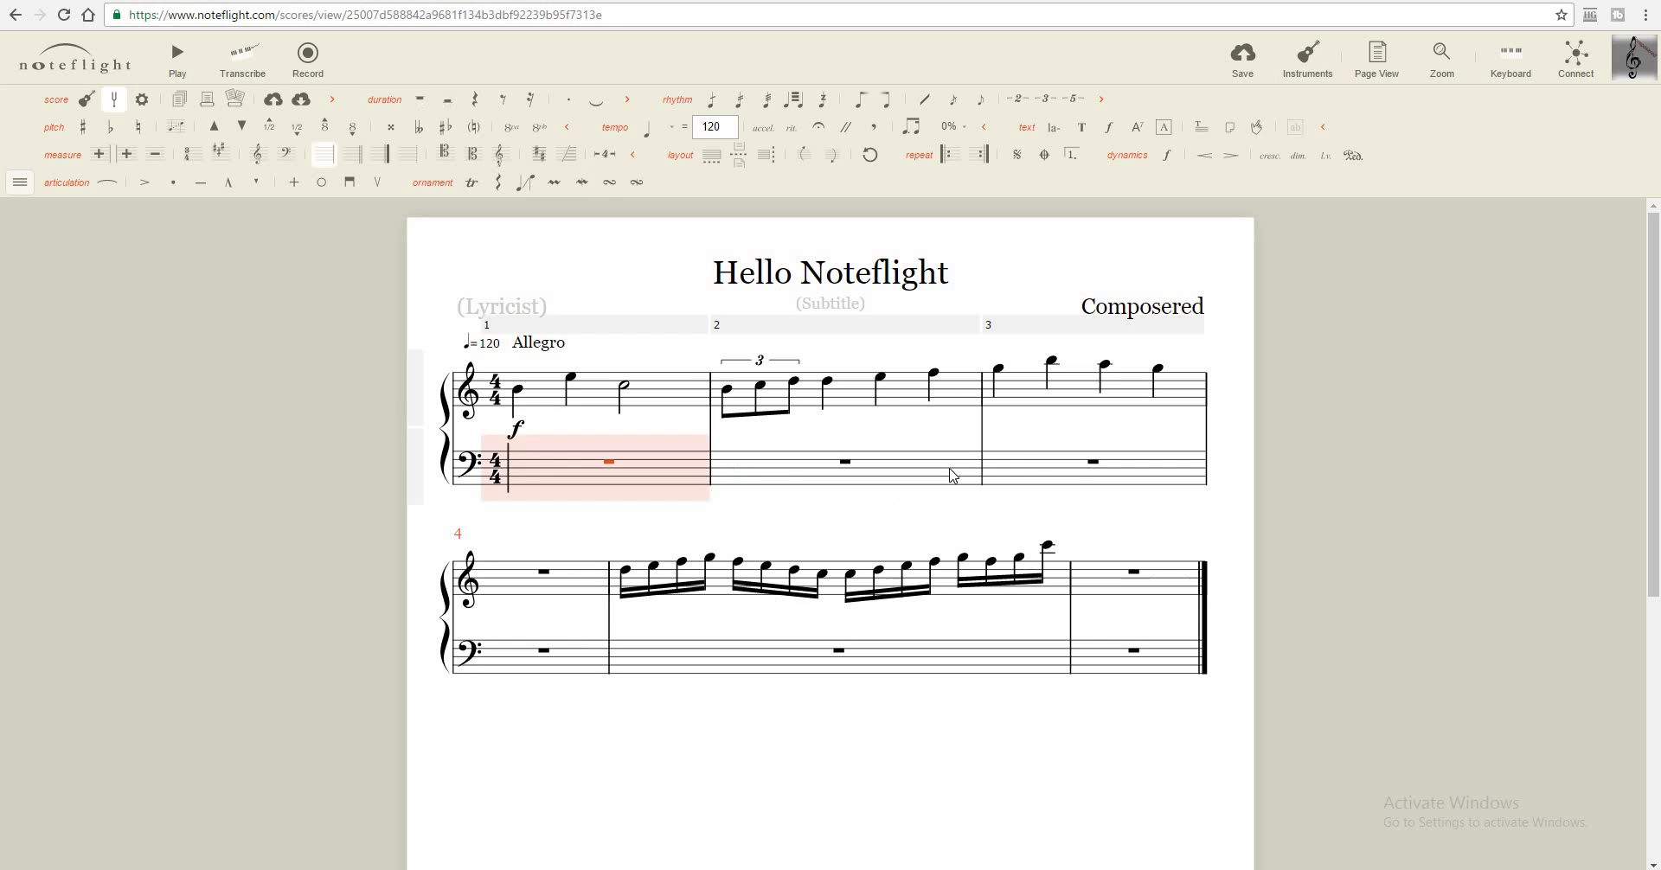
{"action": "left_click", "coordinate": [1038, 472], "text": "shift"}
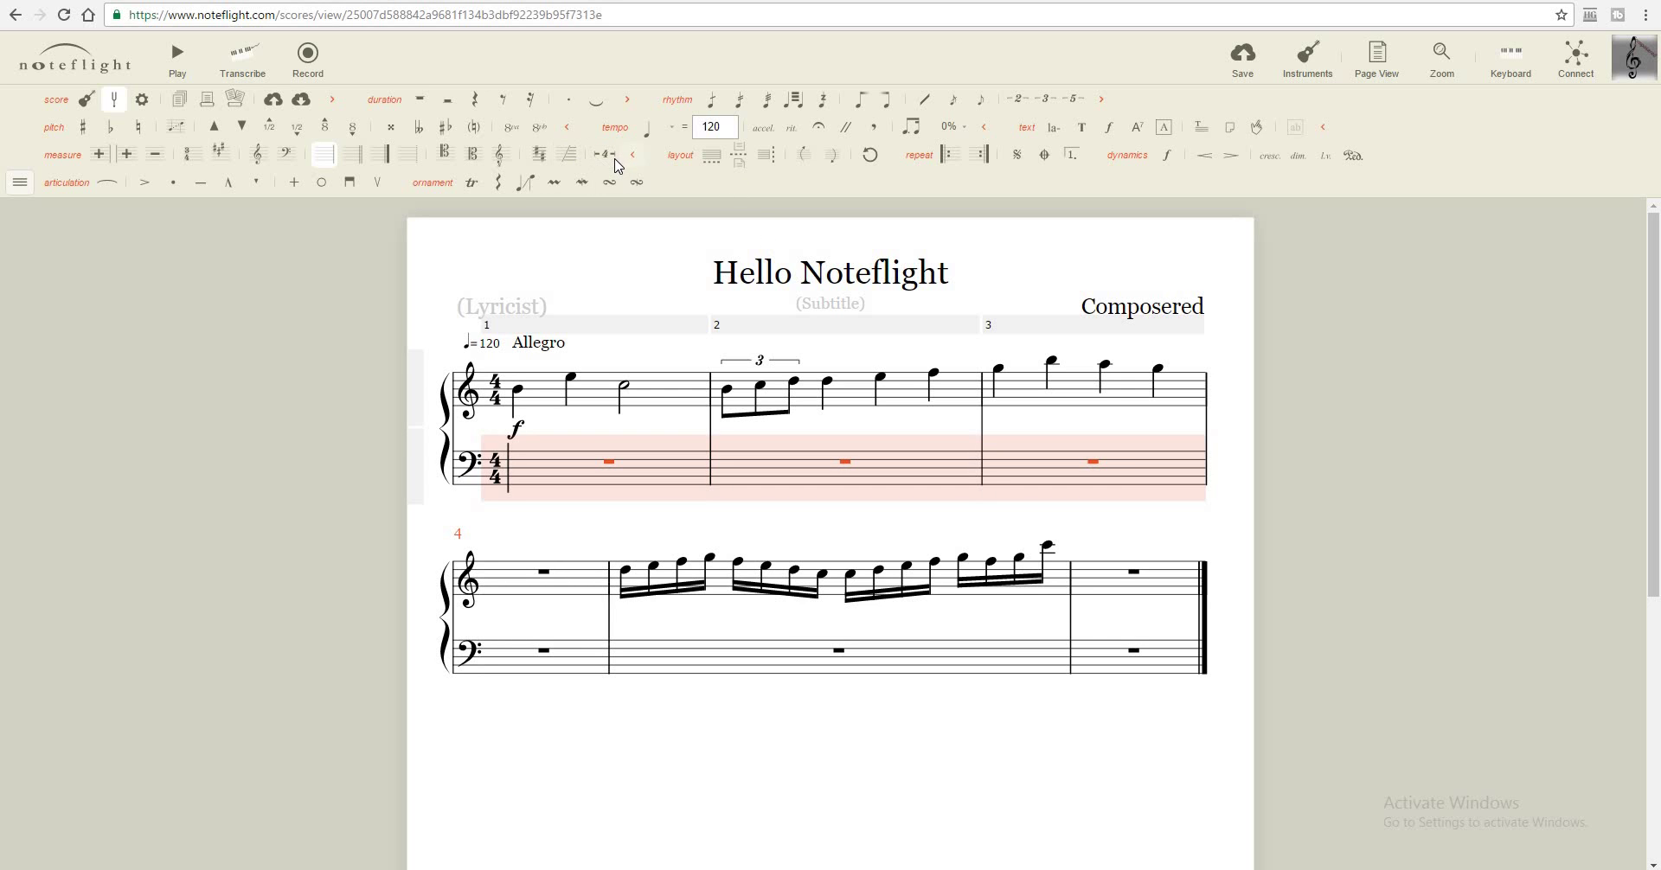
{"action": "left_click", "coordinate": [608, 157]}
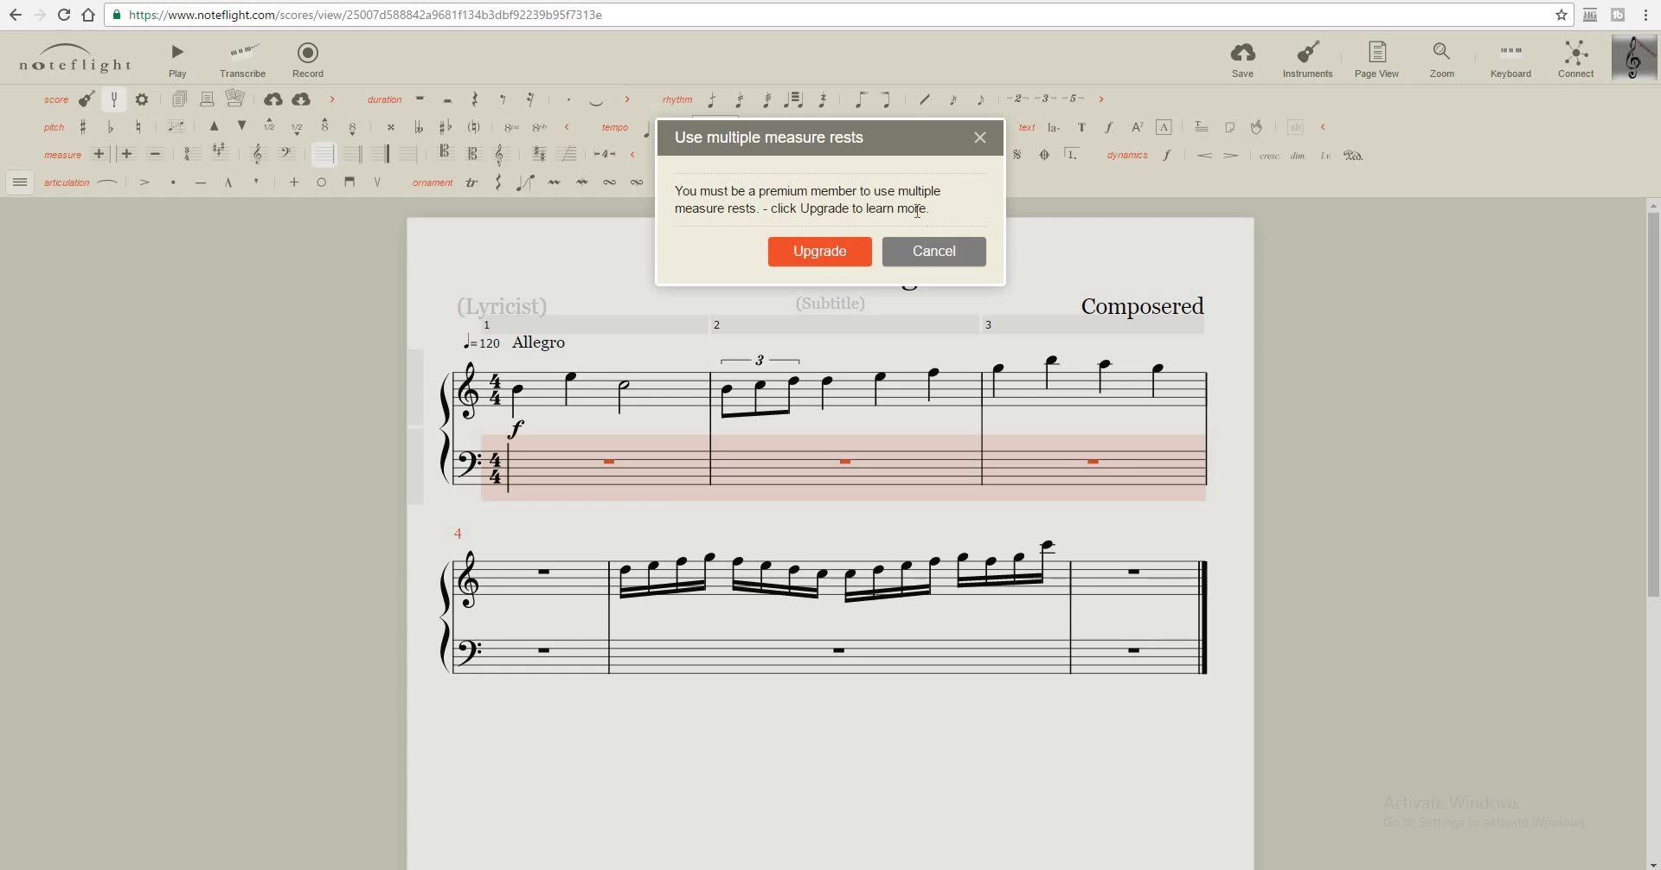
{"action": "left_click", "coordinate": [943, 258]}
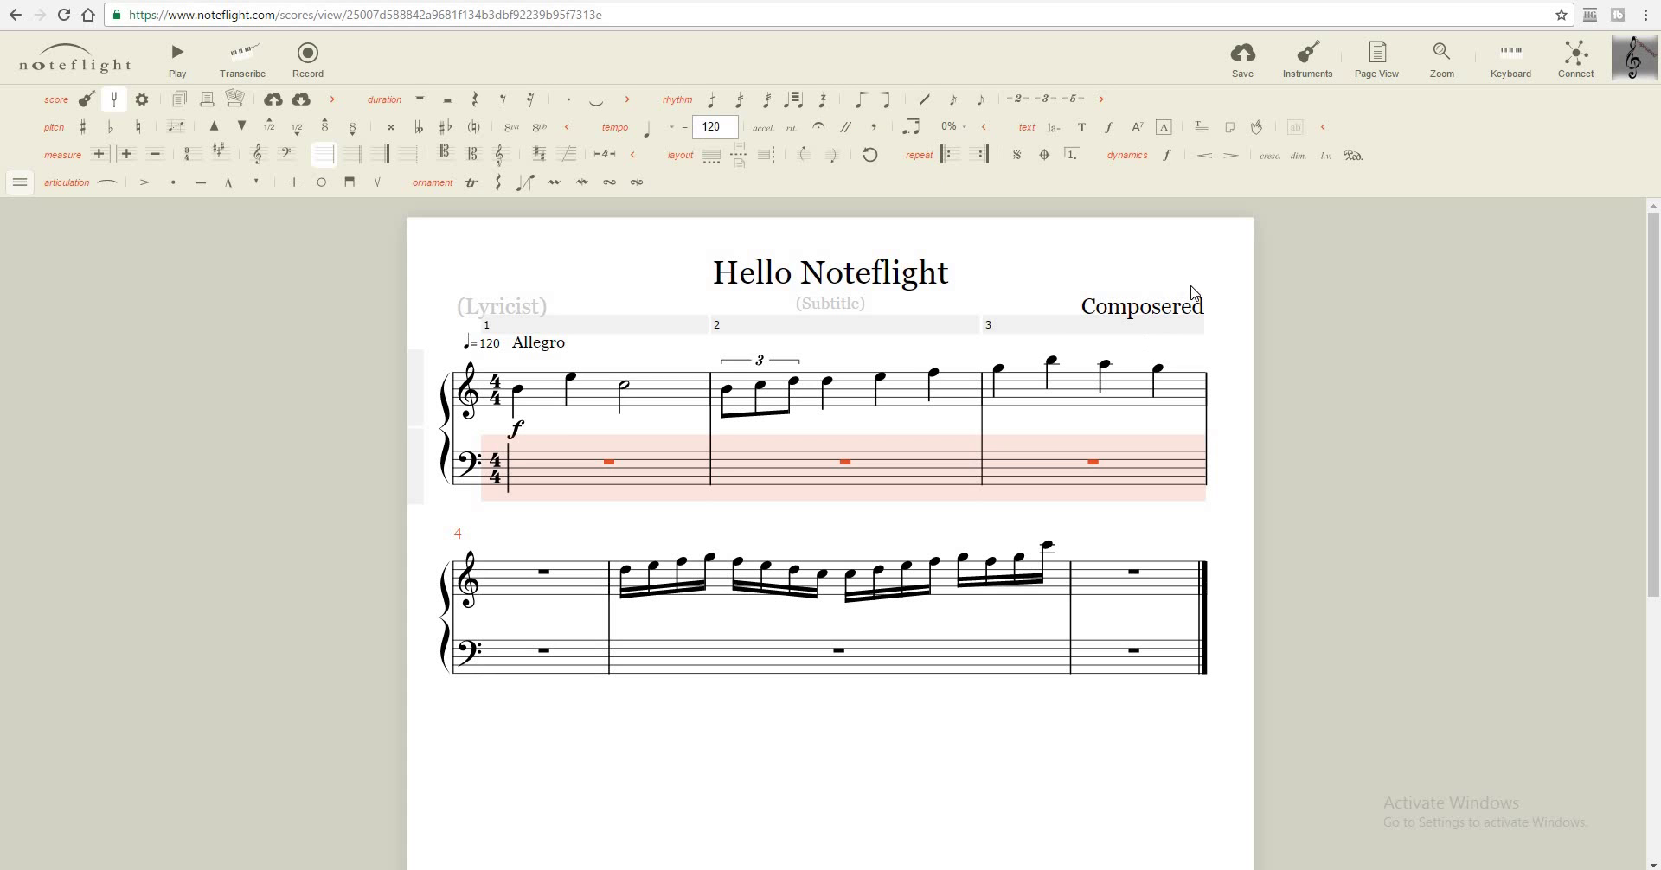
{"action": "left_click", "coordinate": [1225, 308]}
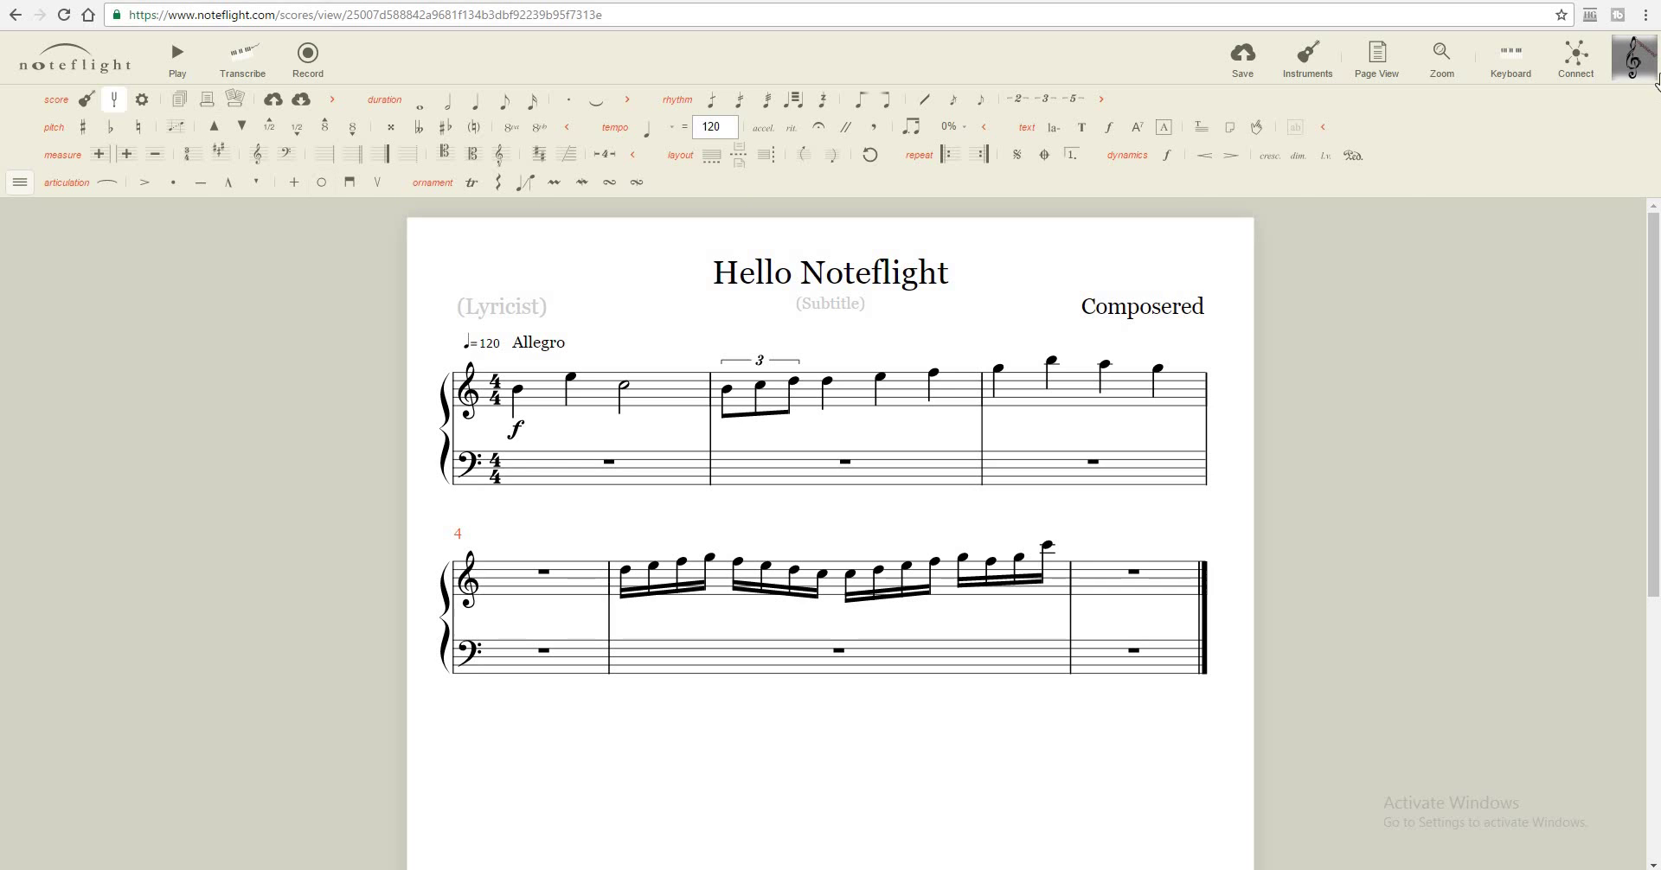
Examine the sharing options for who can access the score and leave them unchanged
{"action": "left_click", "coordinate": [1573, 67]}
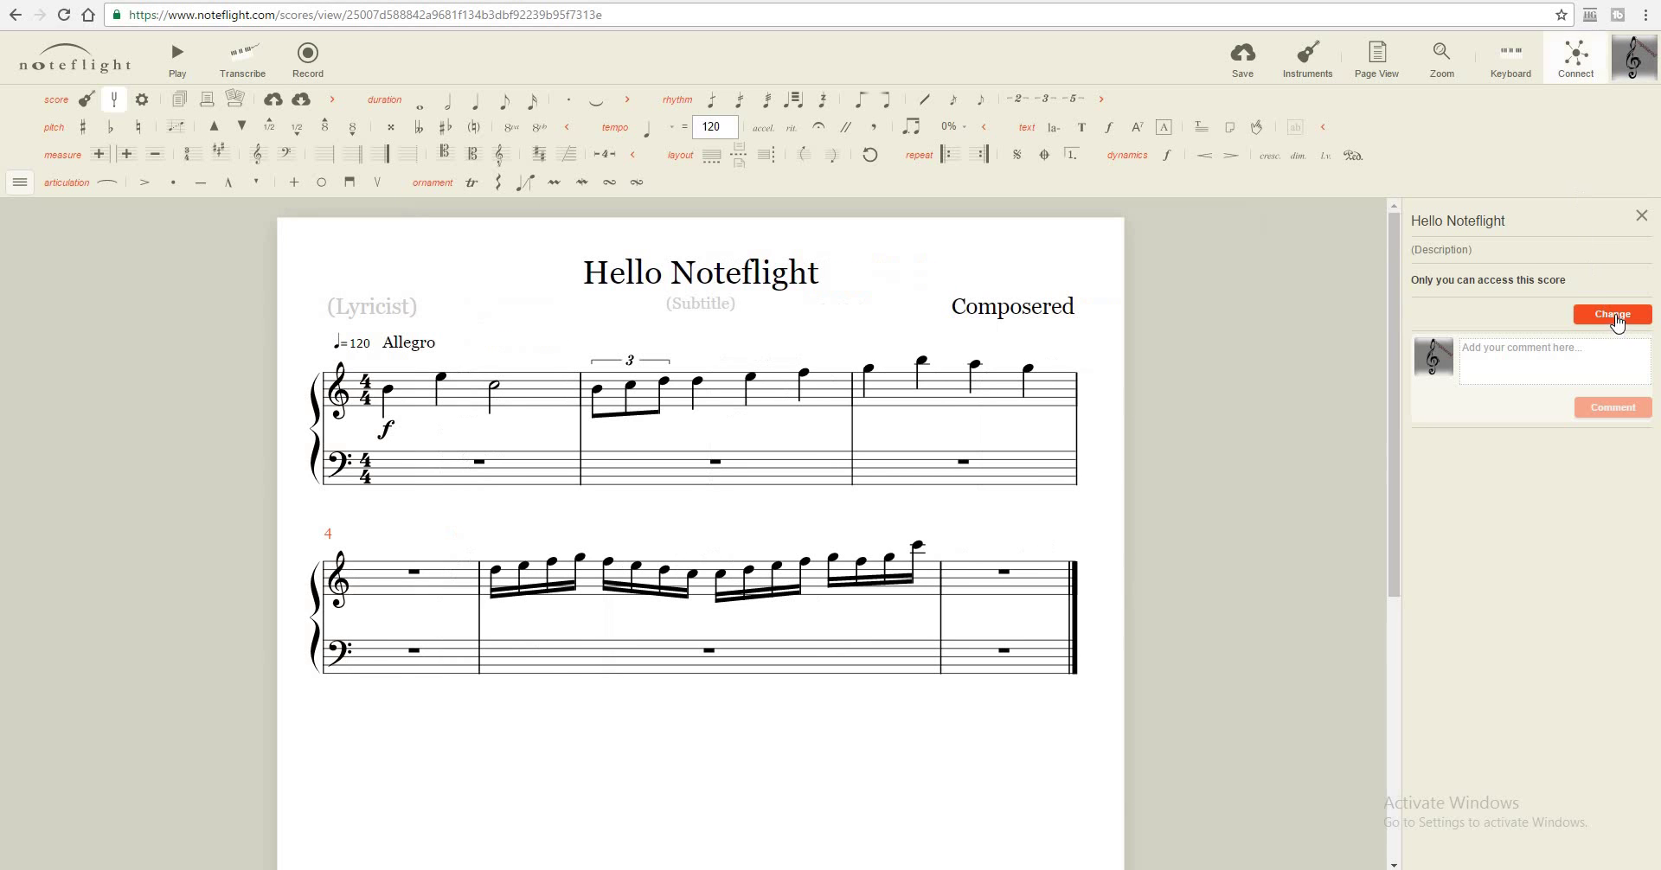
{"action": "left_click", "coordinate": [1614, 315]}
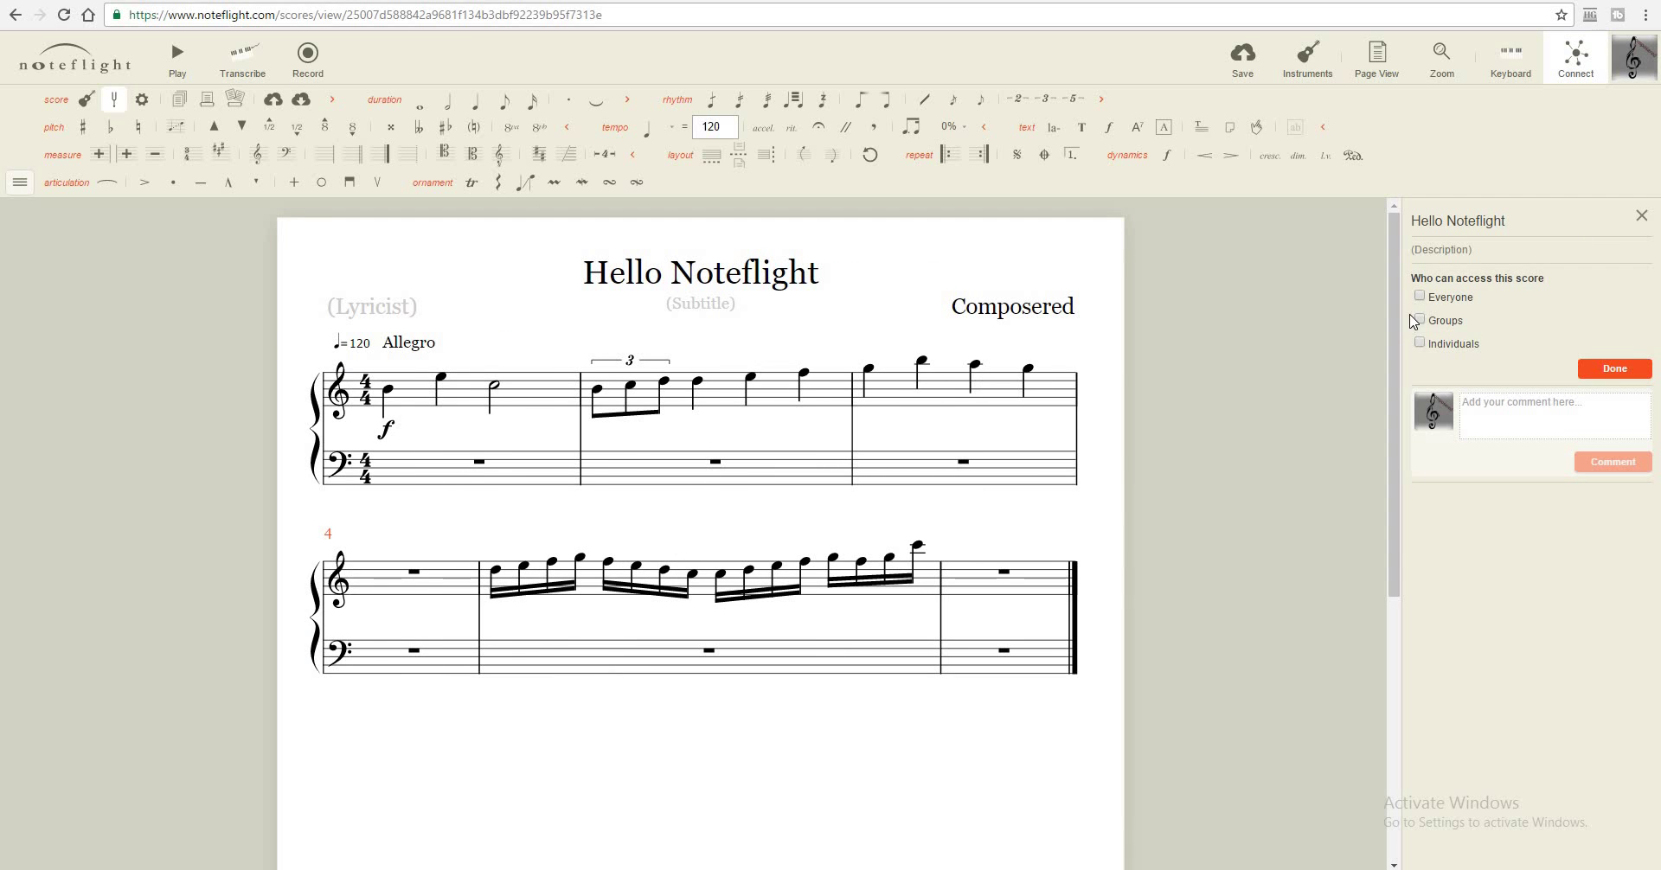
{"action": "left_click", "coordinate": [1641, 218]}
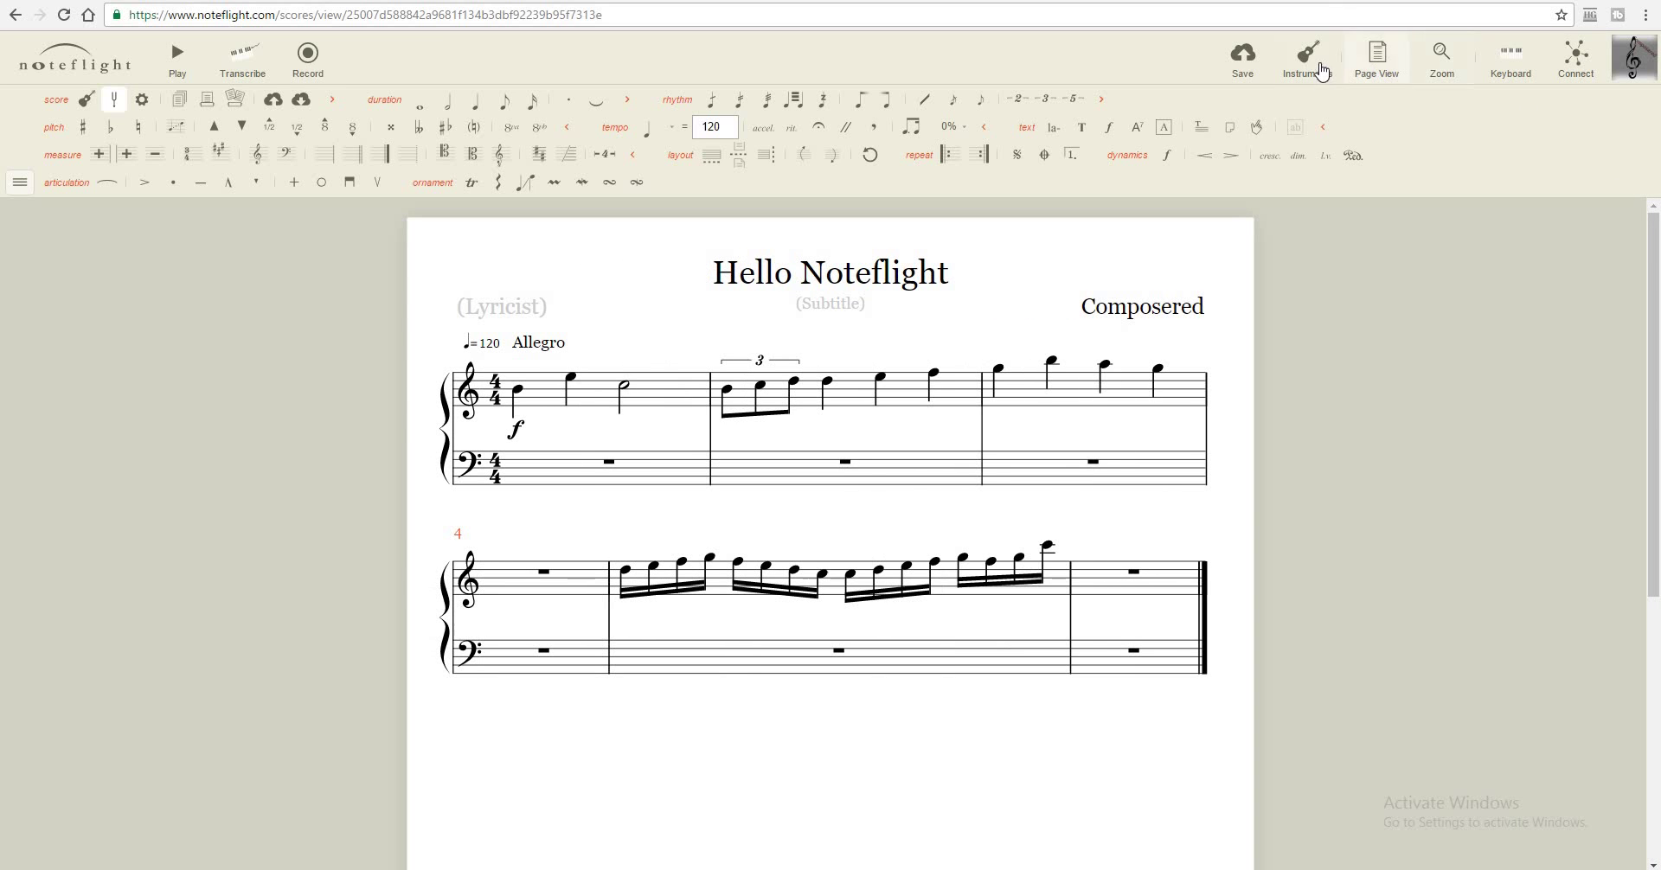
Review the score's instrument list and the options for adding an instrument, then close both without changes
{"action": "left_click", "coordinate": [1321, 70]}
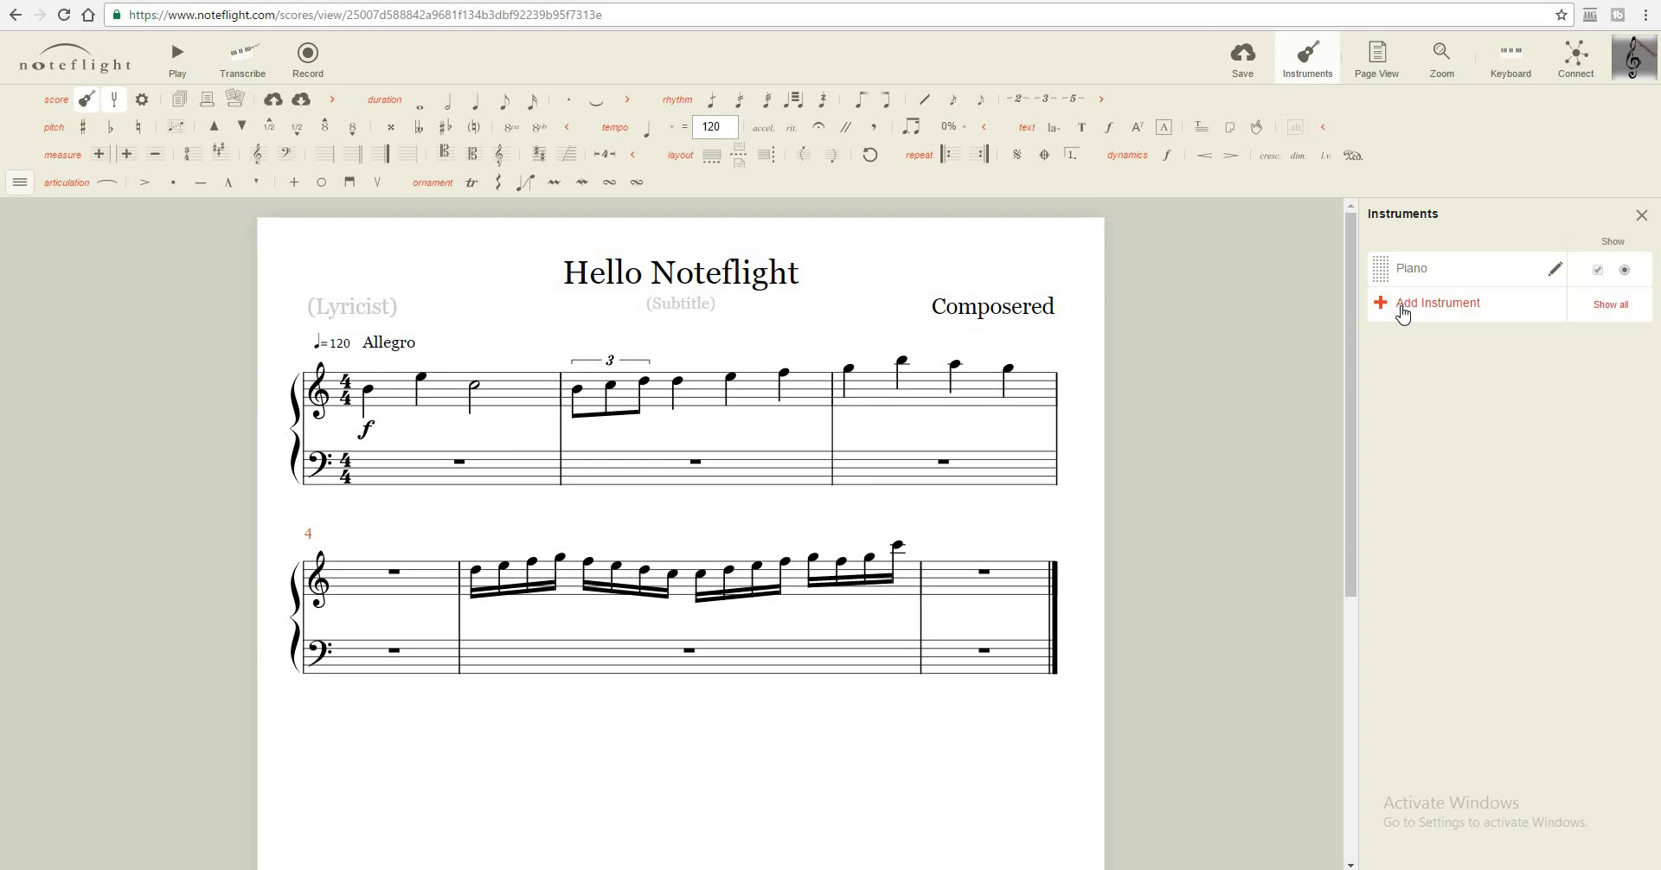
{"action": "left_click", "coordinate": [1403, 307]}
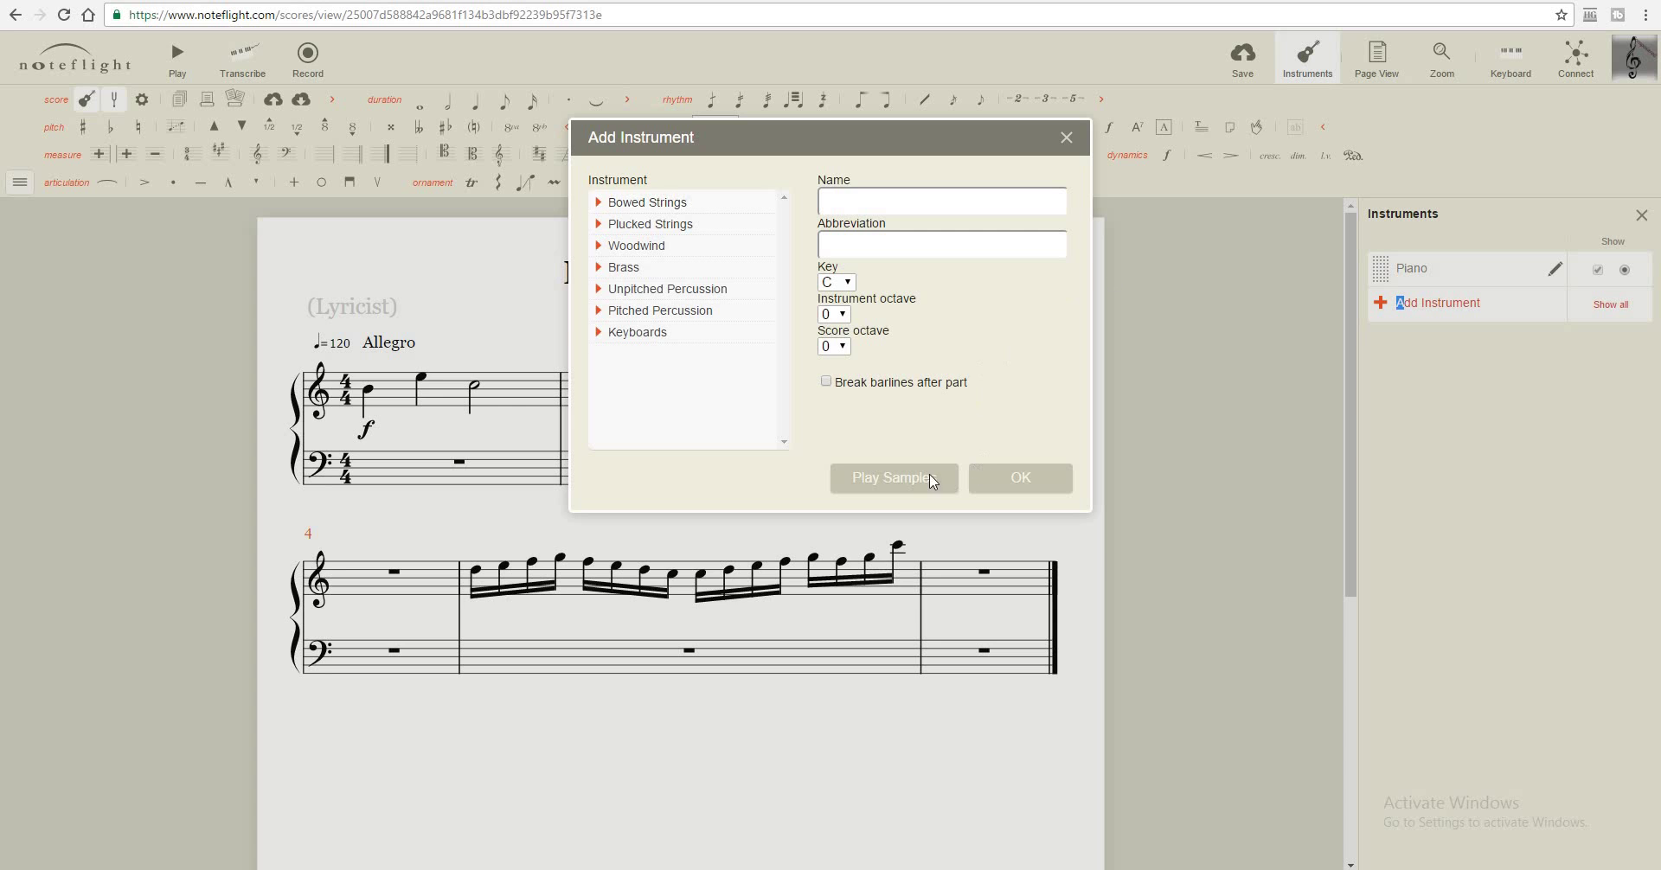
{"action": "left_click", "coordinate": [1068, 138]}
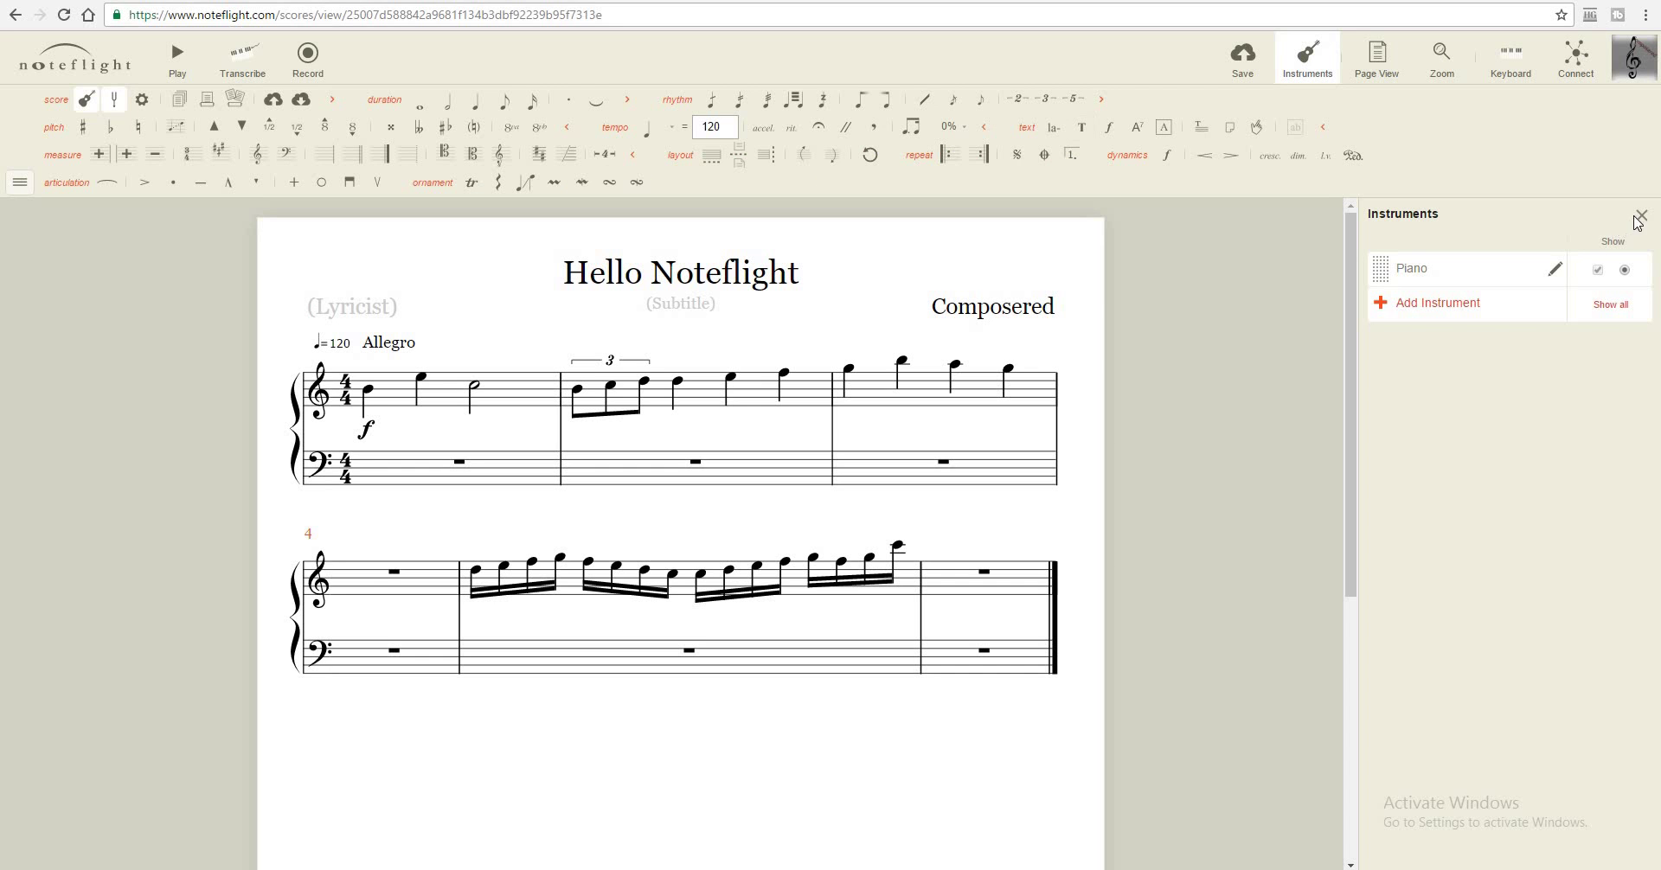
{"action": "left_click", "coordinate": [1640, 216]}
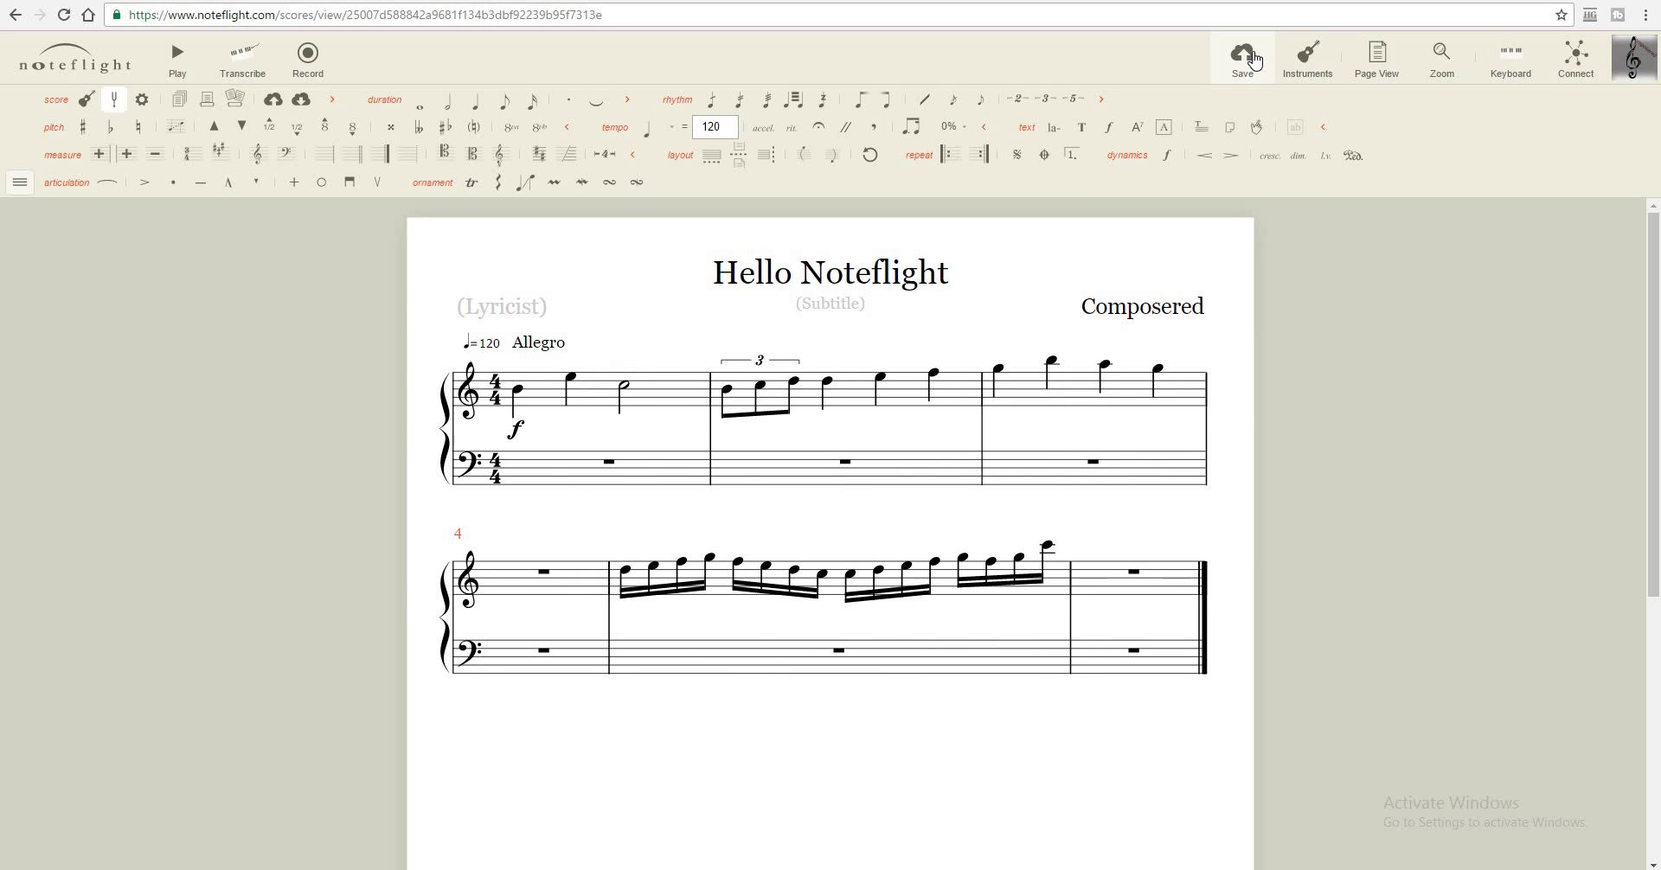
Save the "Hello Noteflight" score
{"action": "left_click", "coordinate": [1254, 59]}
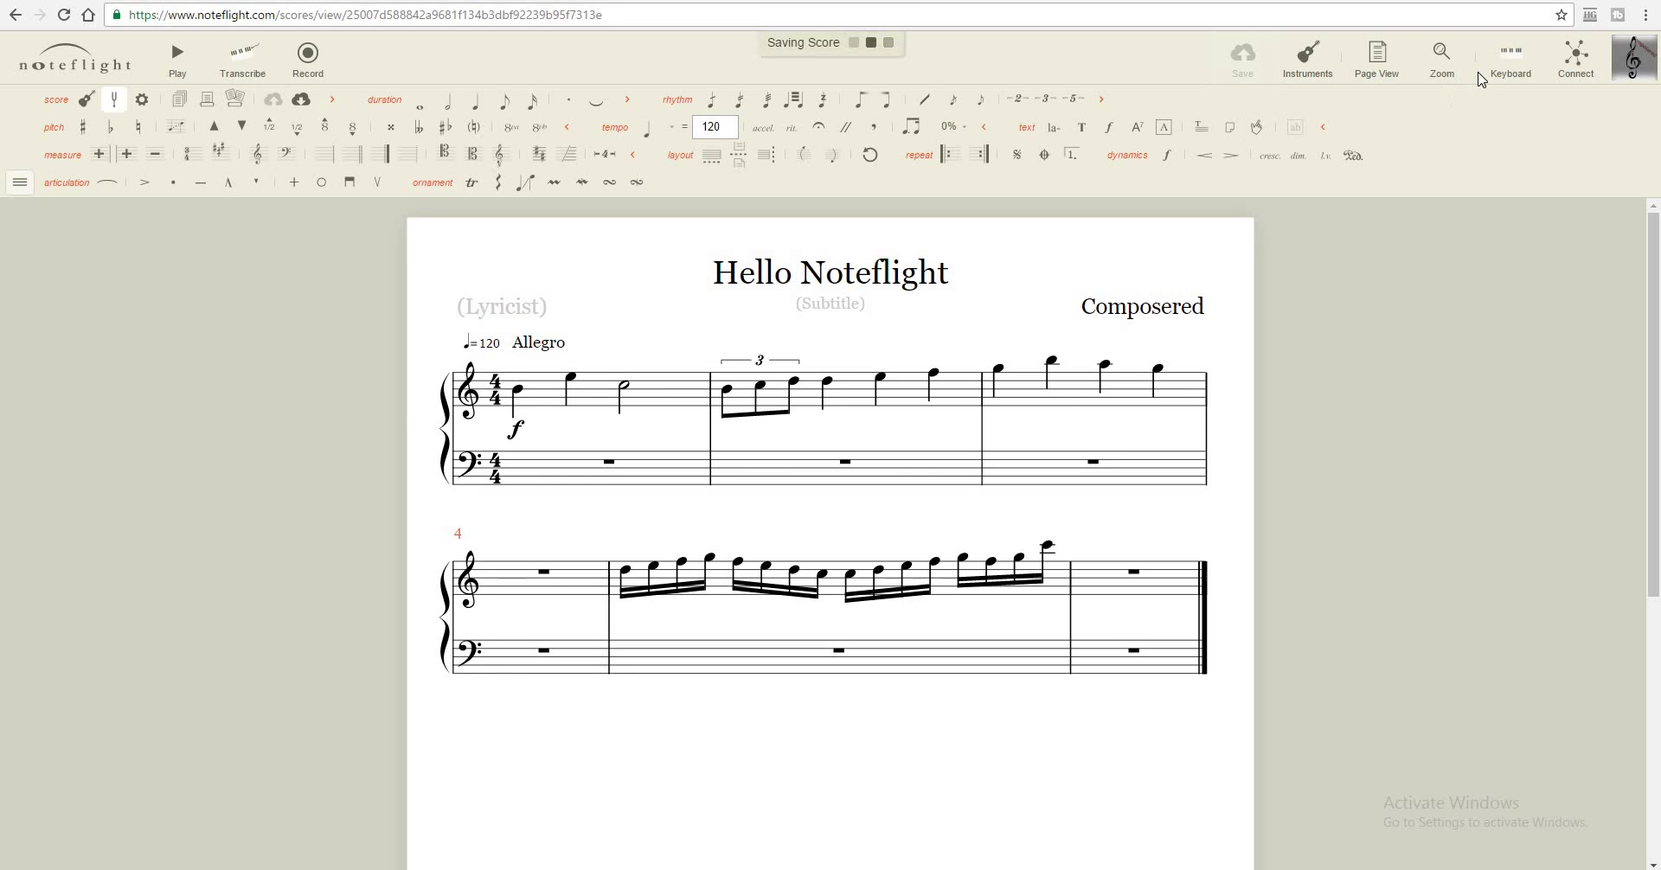